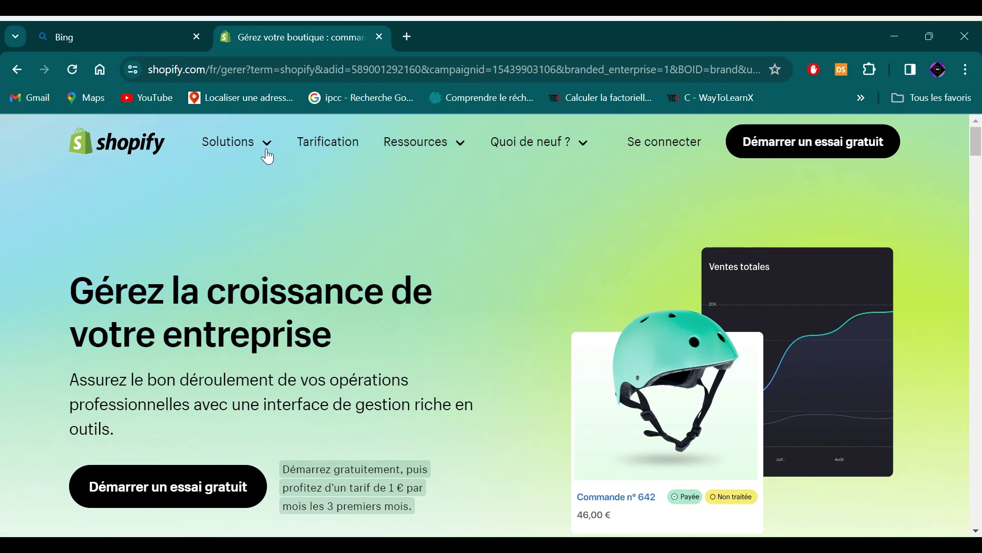
View the Solutions overview on the Shopify site, and open the Tarification page.
left_click(266, 144)
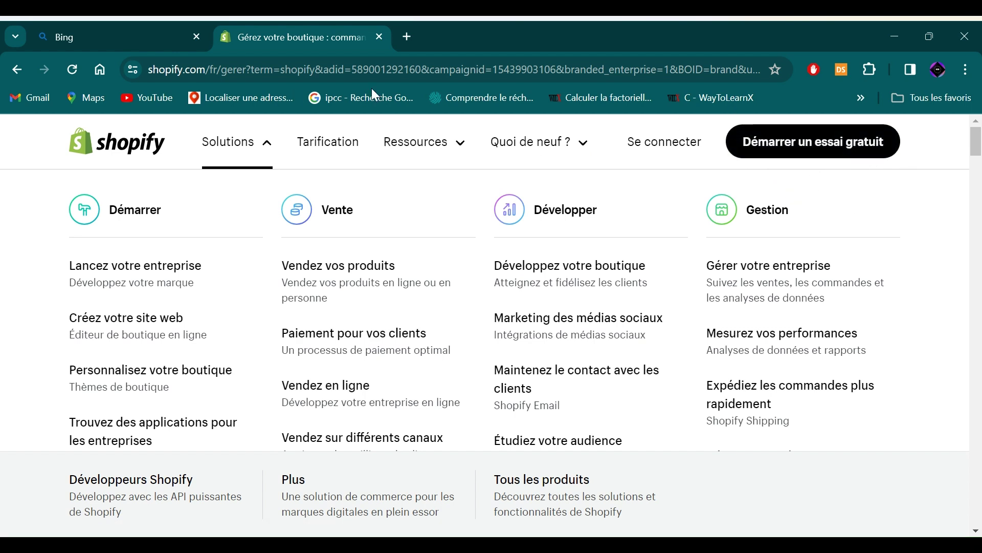
left_click(334, 143)
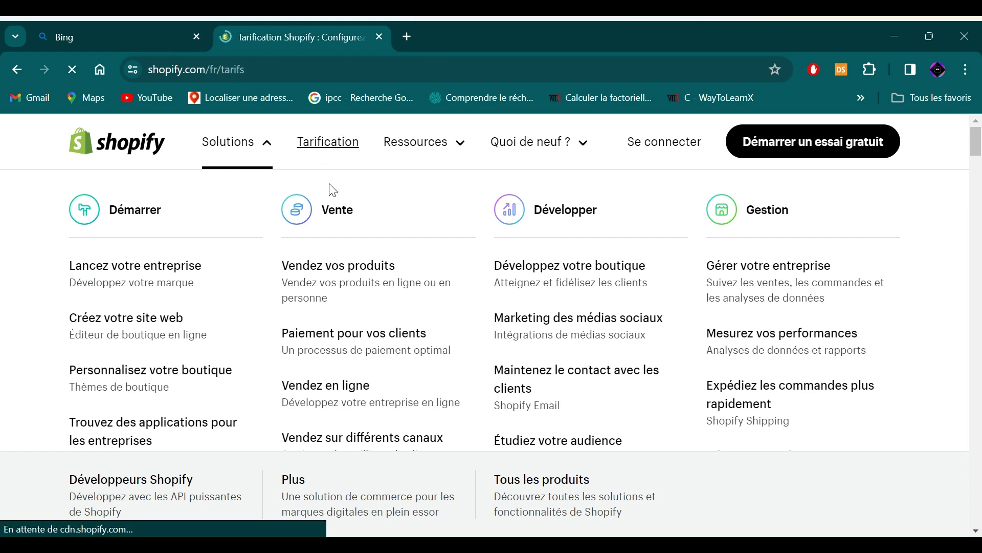
scroll(342, 205, "down", 3)
scroll(342, 199, "up", 3)
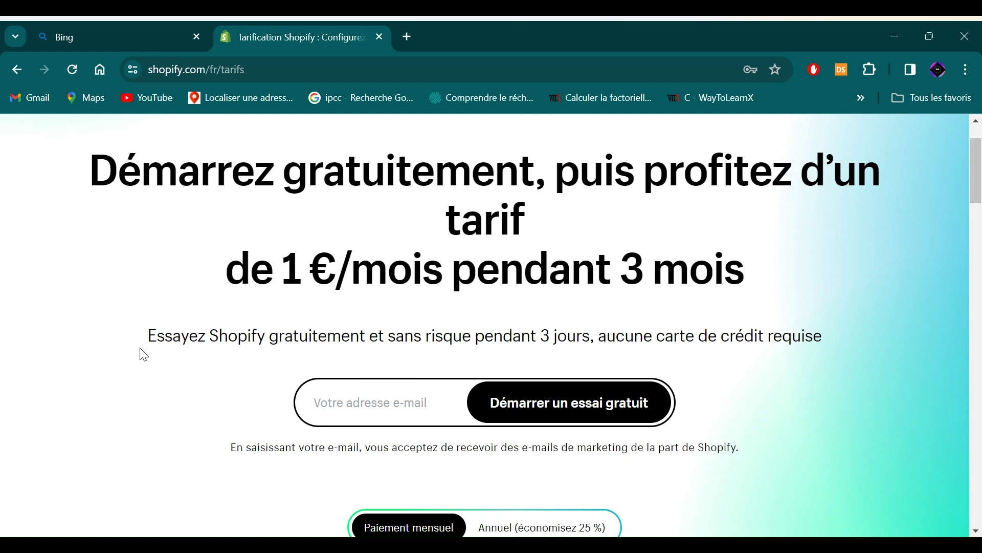
Read the trial offer on the pricing page, covering the free trial terms and the introductory monthly rate.
left_click_drag(137, 343, 228, 307)
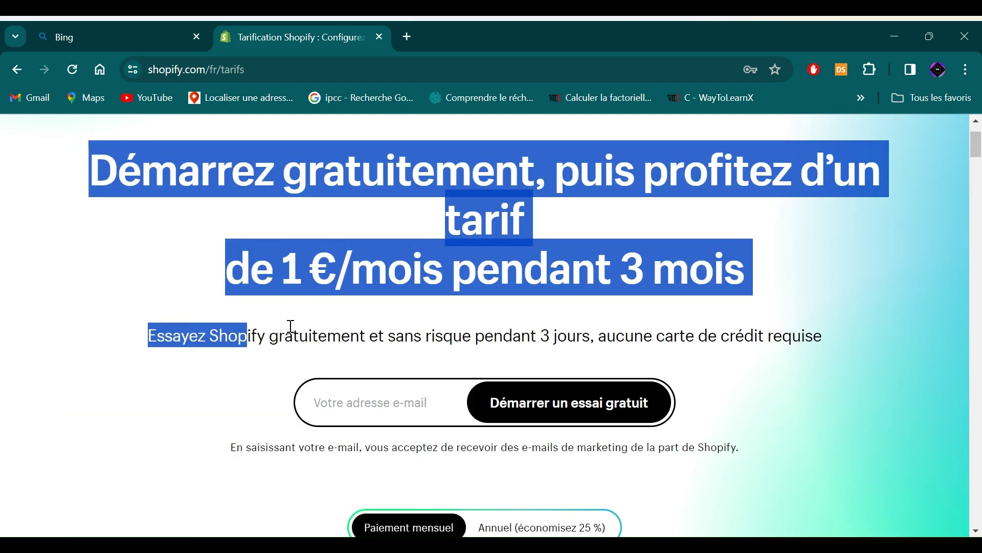
left_click(273, 325)
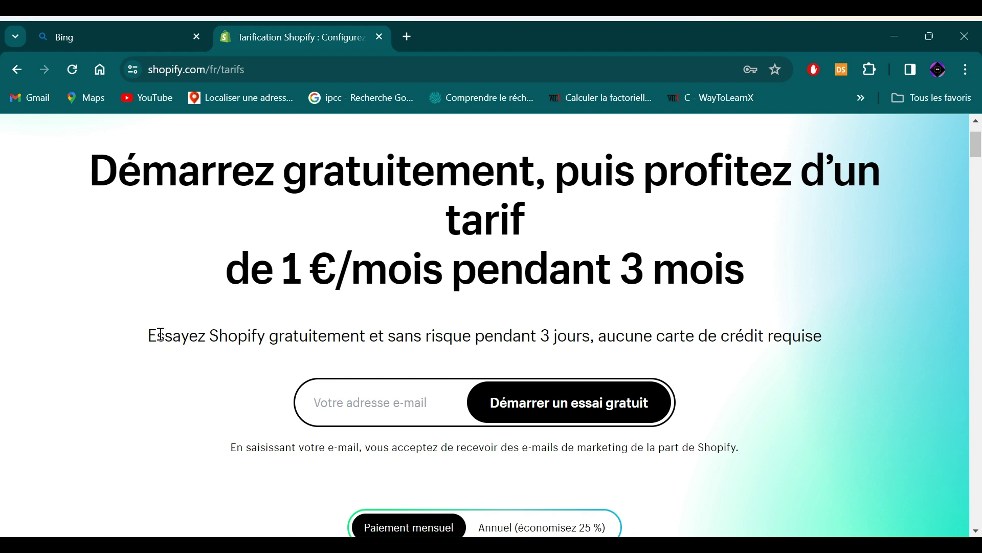
left_click_drag(150, 338, 614, 401)
left_click(704, 363)
scroll(711, 279, "down", 5)
scroll(665, 290, "up", 6)
scroll(511, 286, "down", 3)
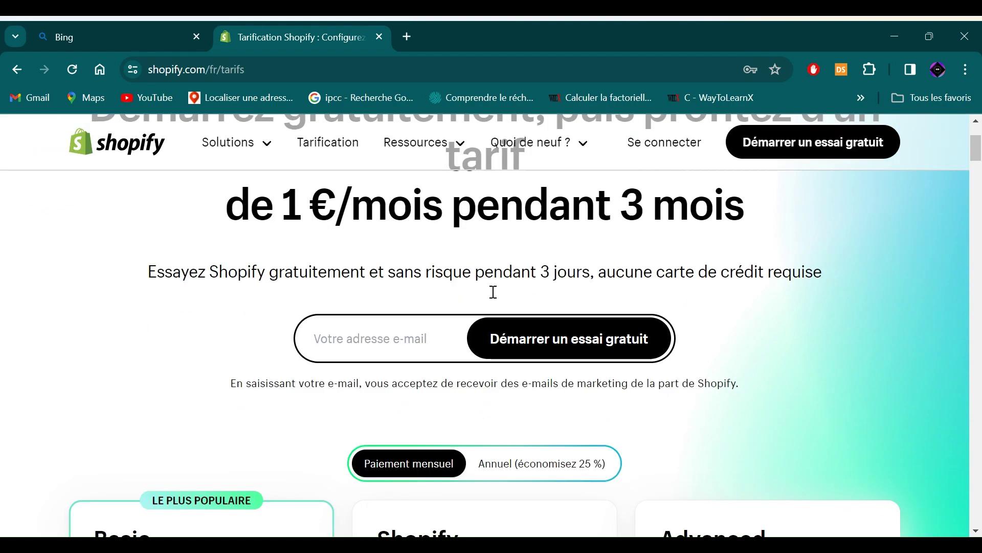
scroll(479, 264, "up", 3)
scroll(478, 271, "down", 5)
scroll(609, 346, "up", 2)
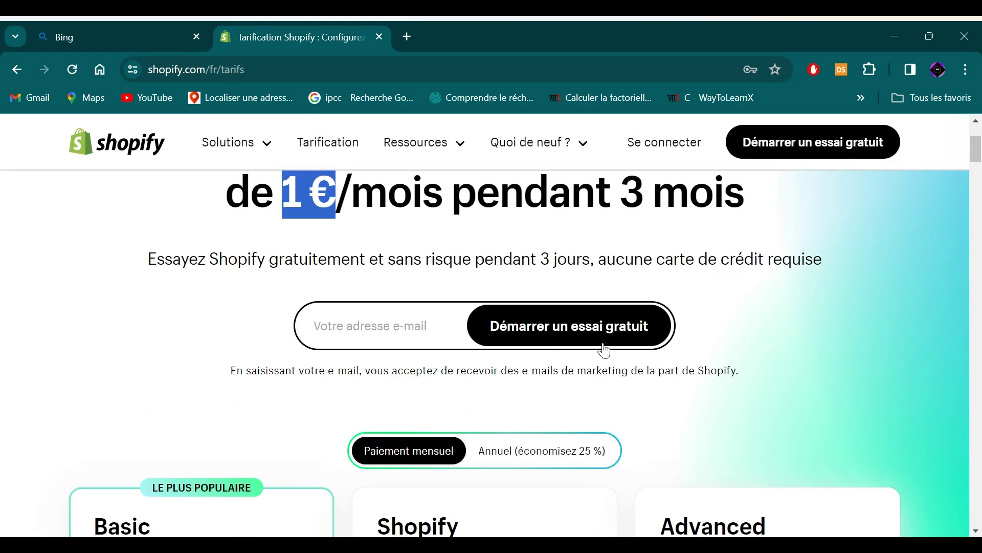
Compare the monthly prices and credit card rates of the Basic, Shopify and Advanced plans.
scroll(586, 356, "down", 7)
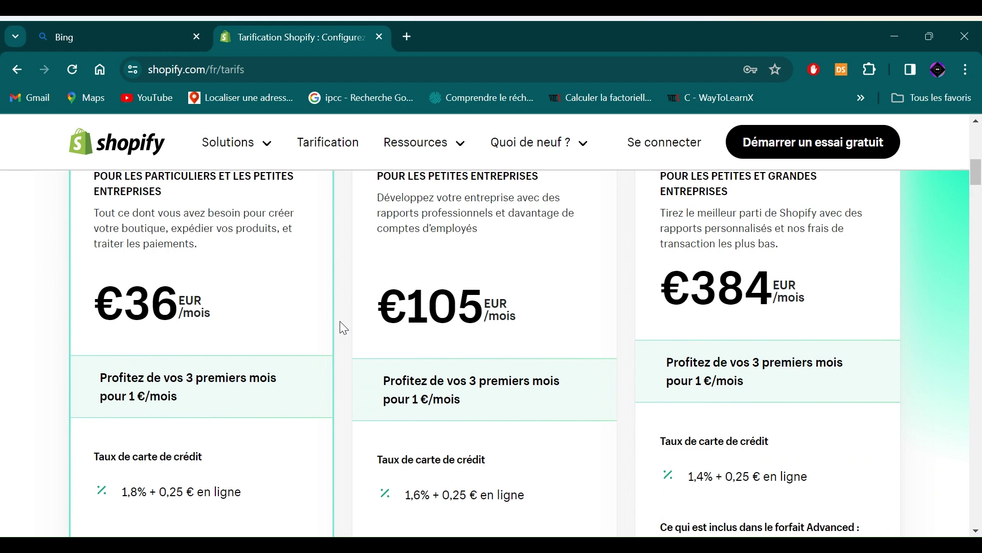
scroll(340, 324, "down", 3)
scroll(345, 333, "up", 5)
scroll(240, 332, "down", 3)
scroll(220, 325, "down", 1)
scroll(205, 327, "up", 1)
left_click_drag(185, 311, 109, 306)
scroll(412, 329, "down", 7)
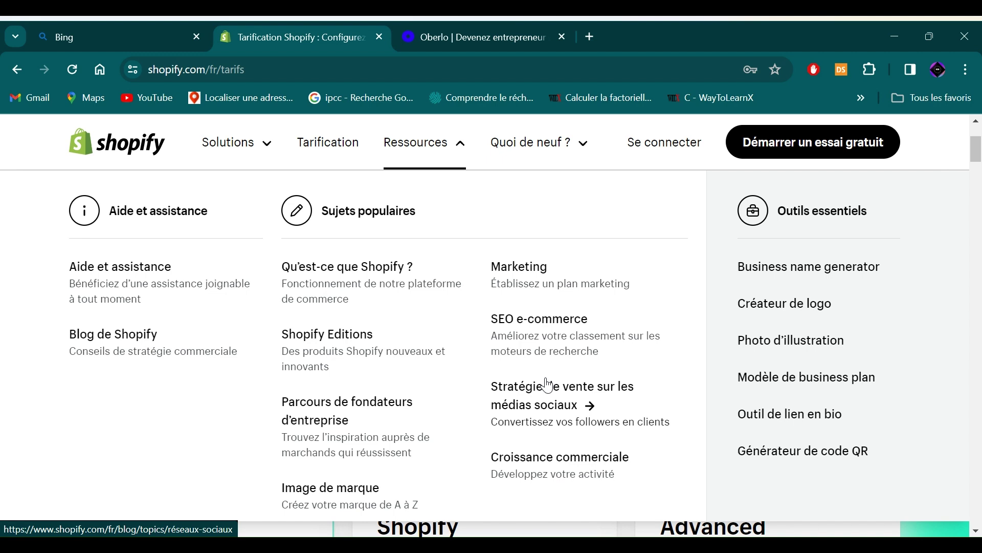
Look through the Shopify home page and start a free trial.
scroll(549, 386, "up", 3)
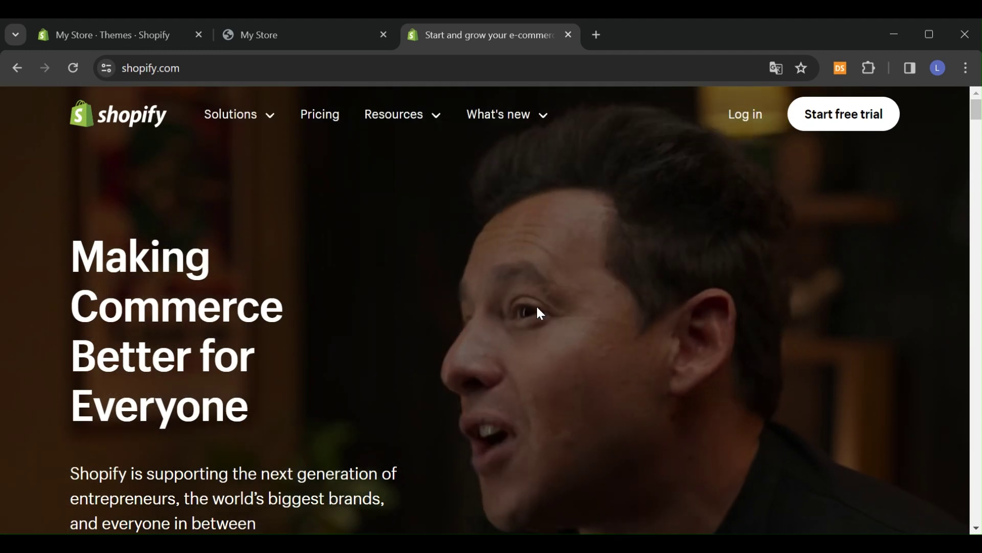
scroll(496, 319, "down", 5)
scroll(495, 316, "down", 10)
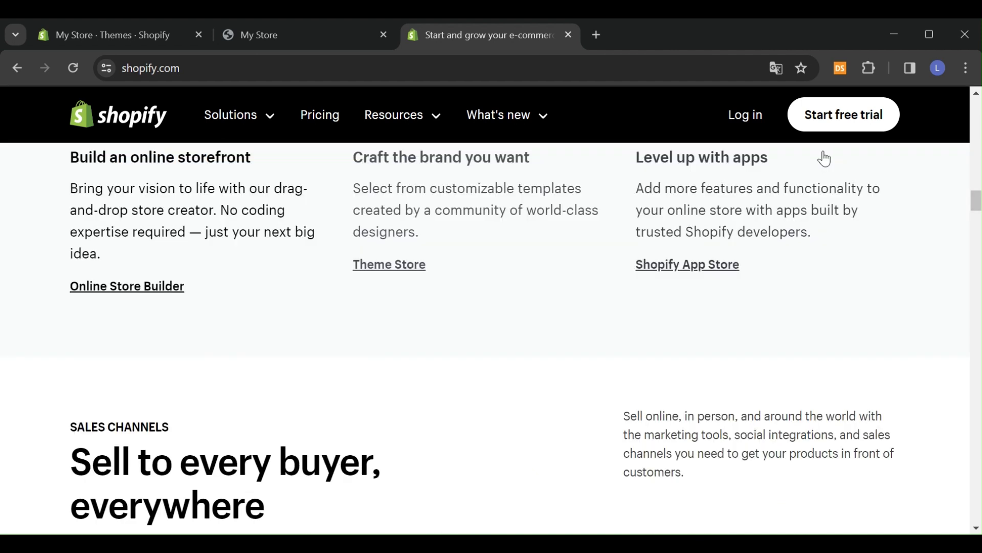
left_click(849, 121)
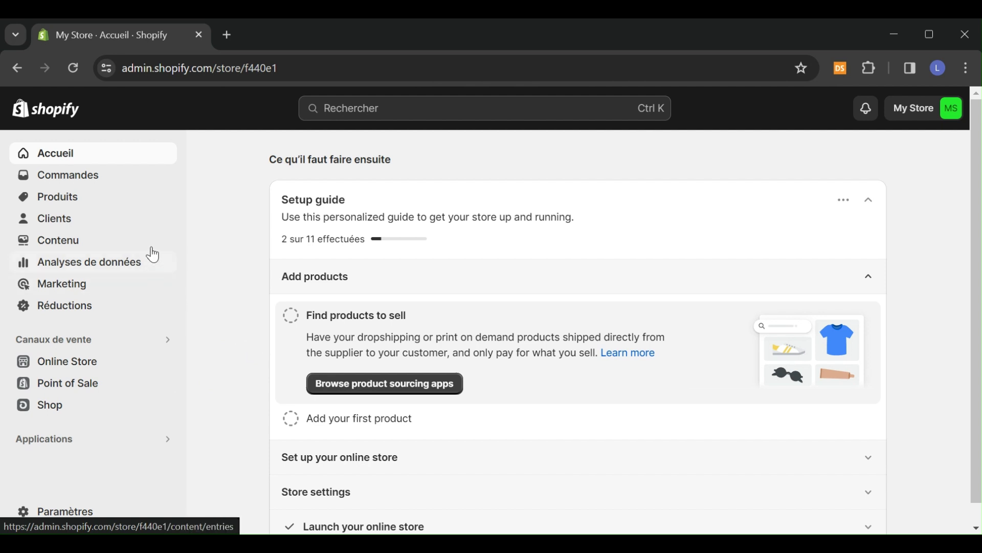
View the Commandes page of the store admin, followed by the Produits page.
left_click(128, 176)
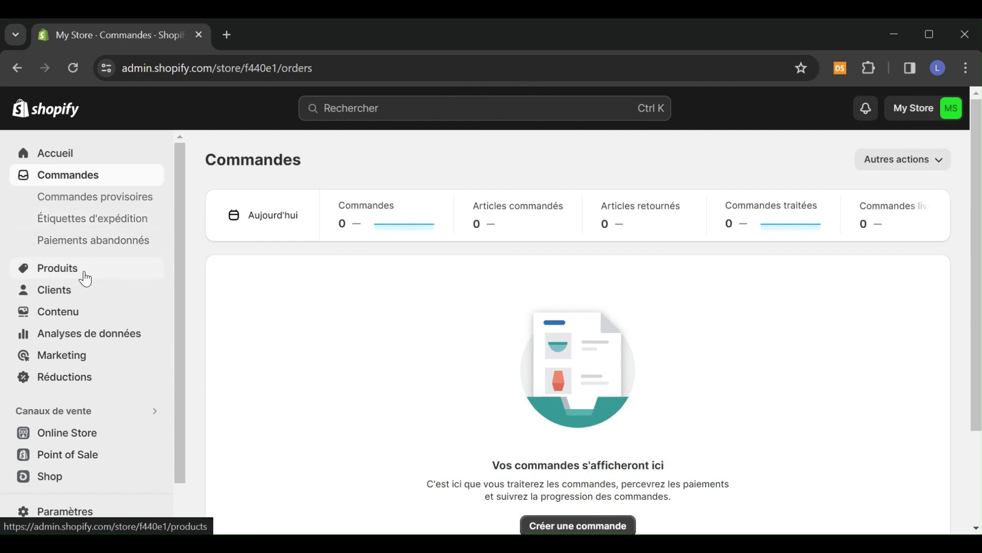
left_click(85, 276)
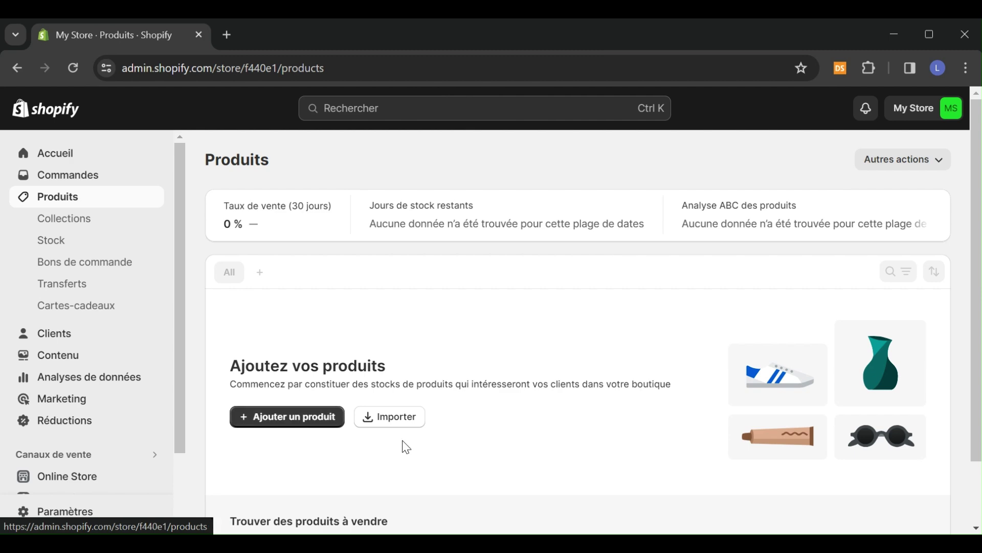
scroll(340, 485, "down", 2)
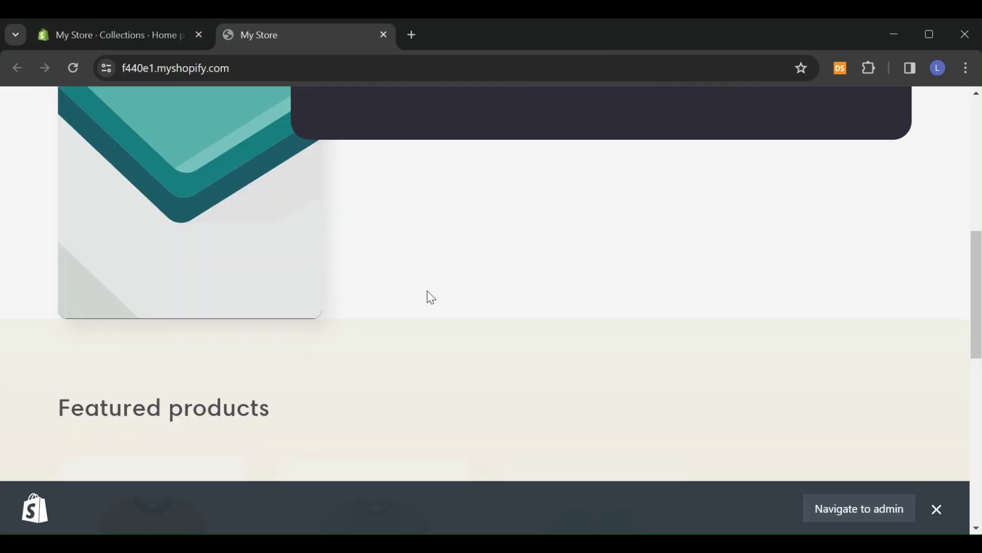
Browse the storefront's home page, including its Featured products and email subscription sections.
scroll(427, 296, "down", 5)
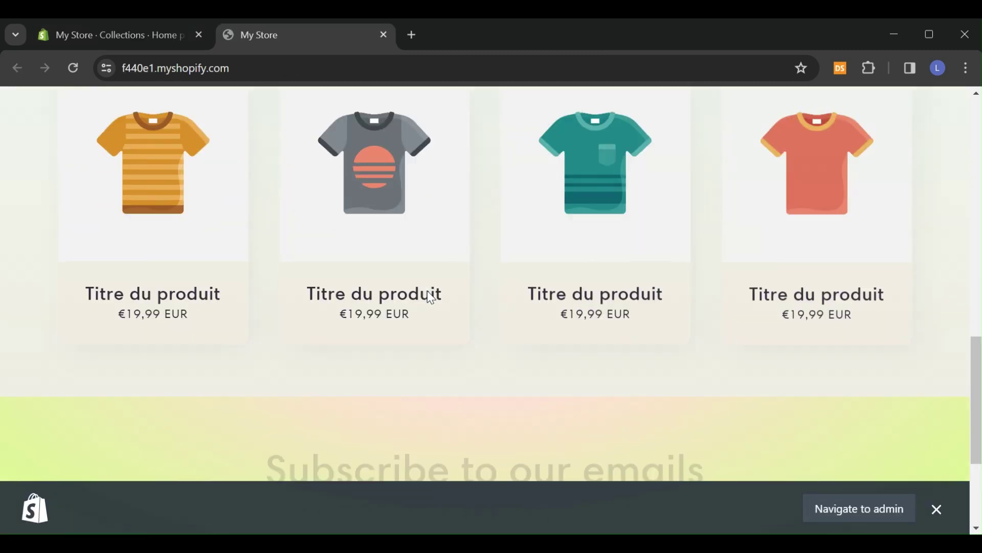
scroll(427, 296, "down", 4)
scroll(425, 302, "up", 9)
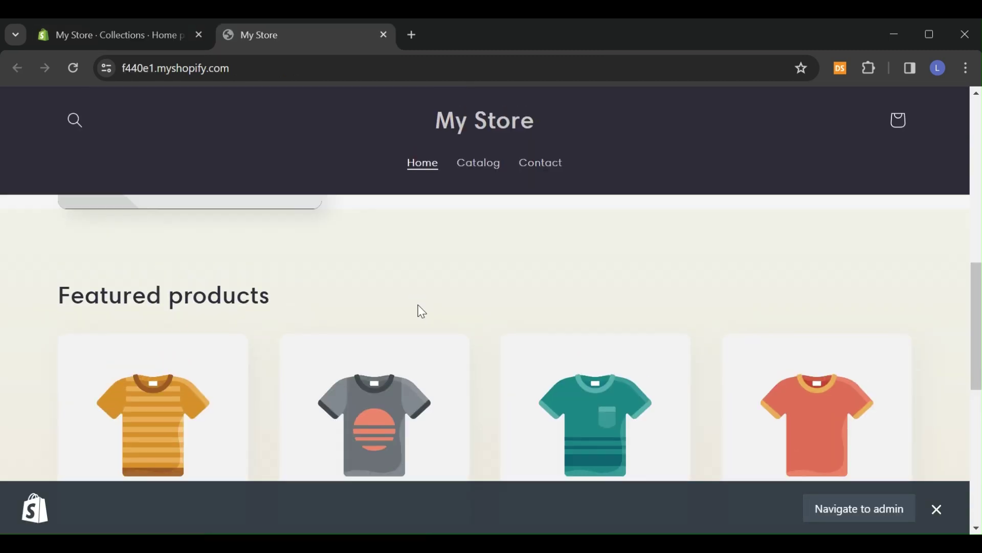
scroll(422, 311, "up", 5)
Compare the Home page collection in the admin with the storefront, and return to the collection.
left_click(96, 34)
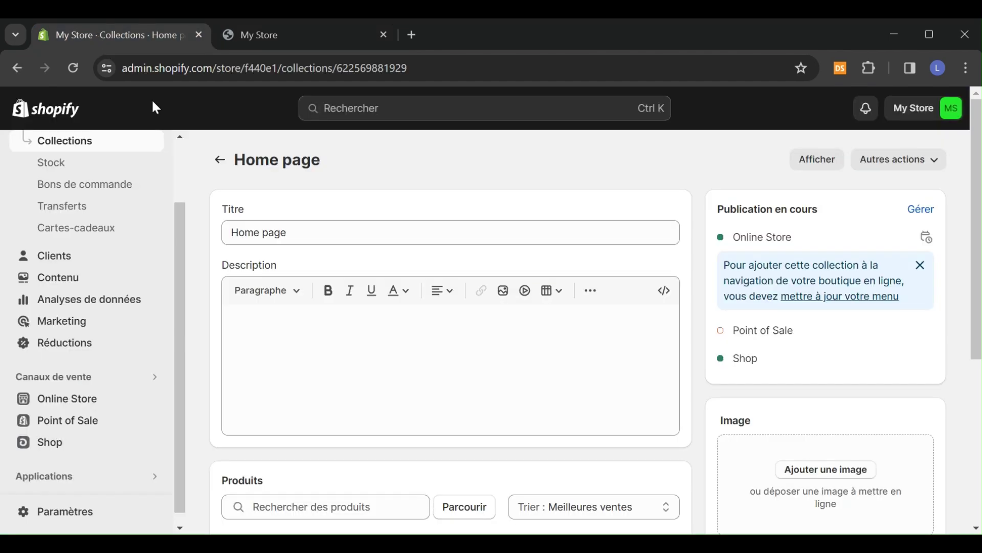
left_click(281, 45)
scroll(413, 387, "down", 6)
scroll(281, 307, "up", 5)
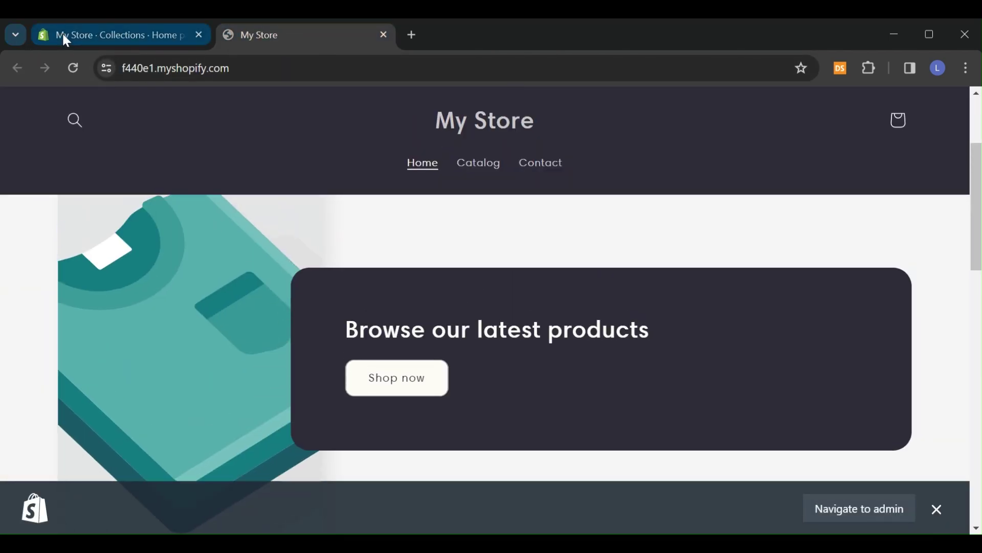
left_click(98, 34)
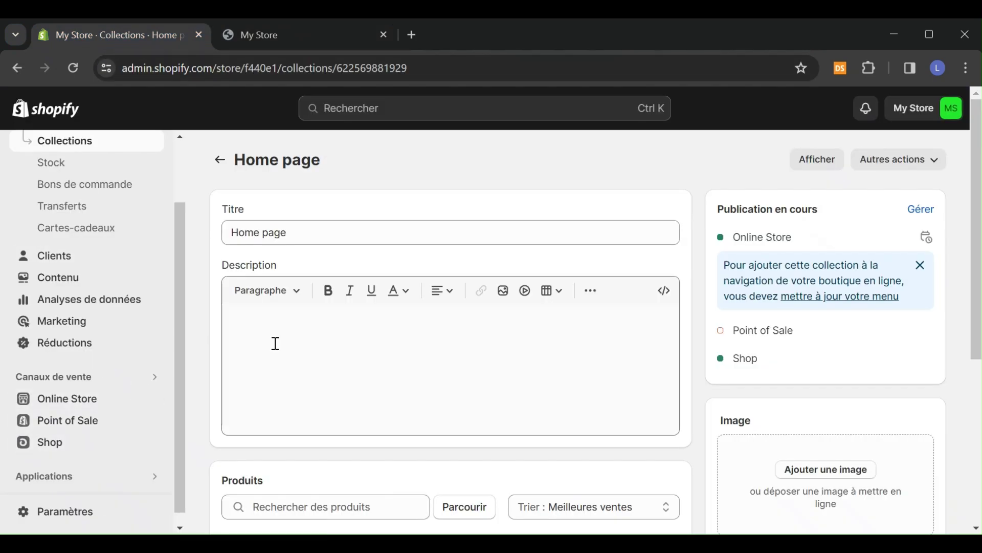
Open the Stock page of the product section.
scroll(164, 302, "up", 2)
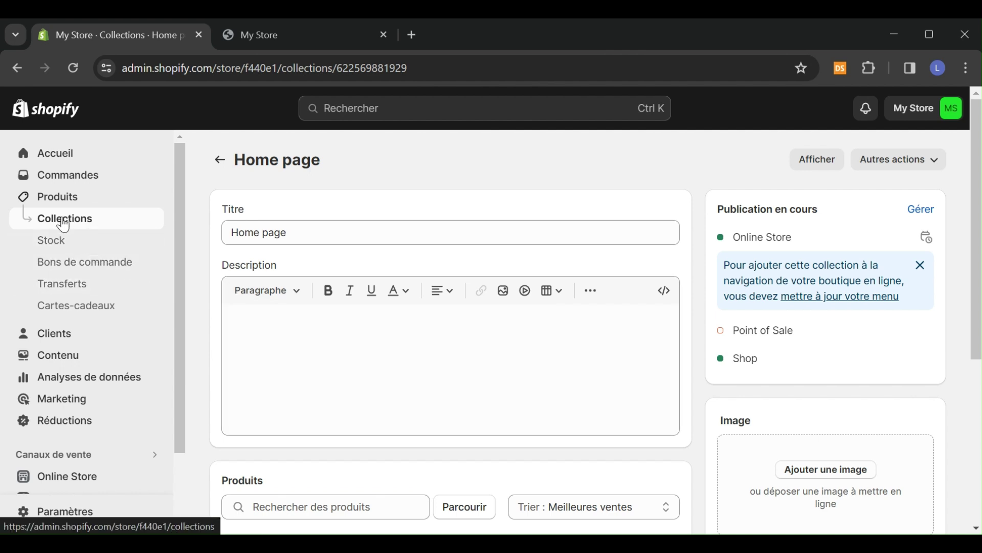
left_click(65, 239)
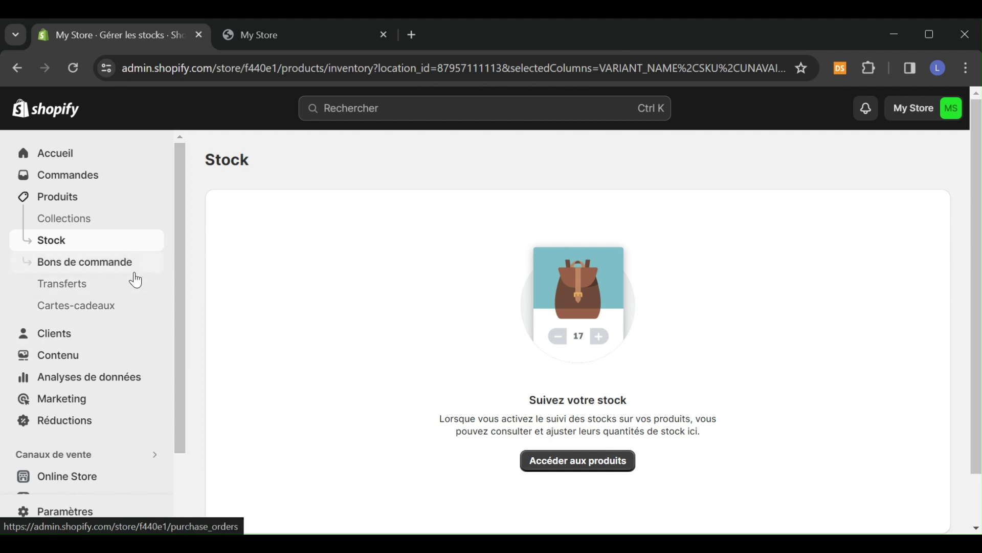
Open the Analyses de données dashboard and examine the Total sales definition and chart.
left_click(79, 269)
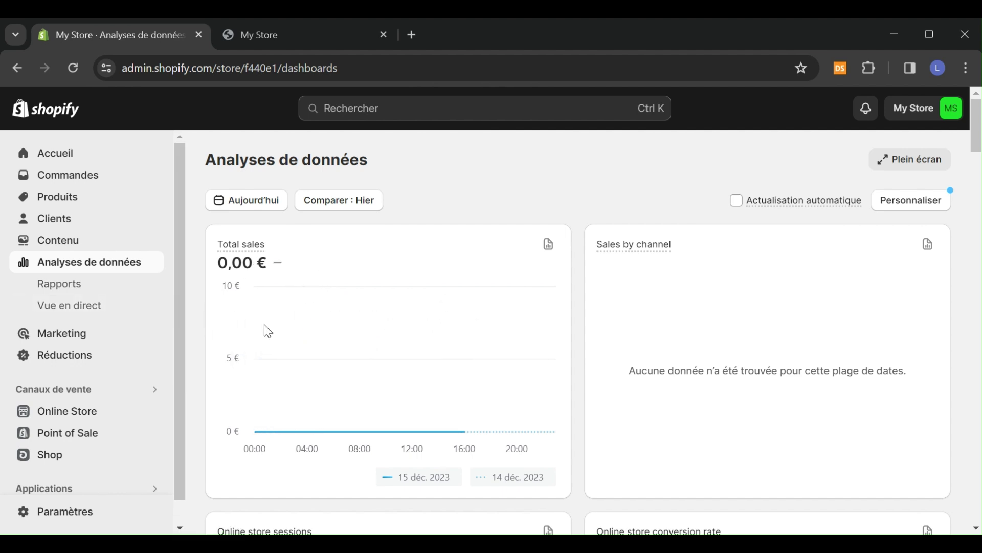
mouse_move(259, 253)
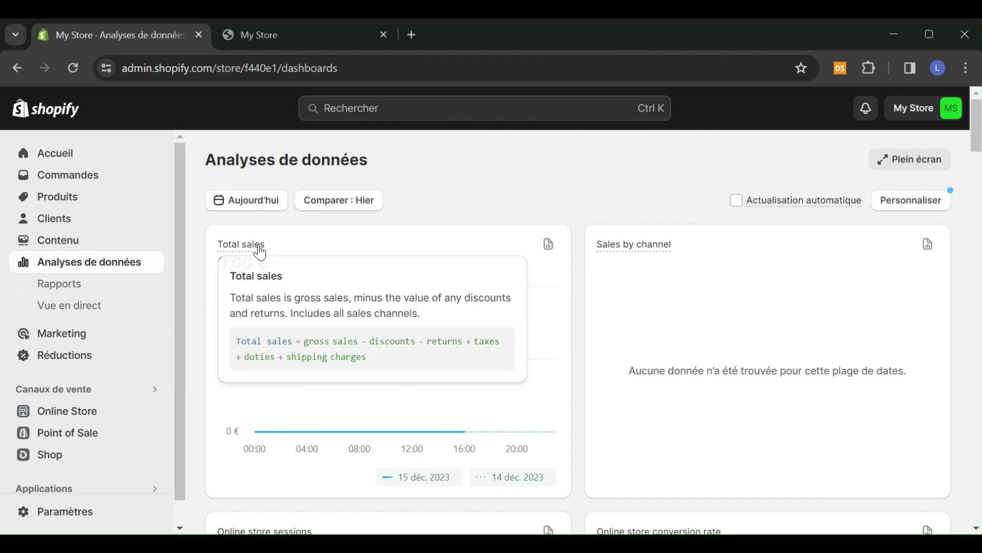
mouse_move(254, 285)
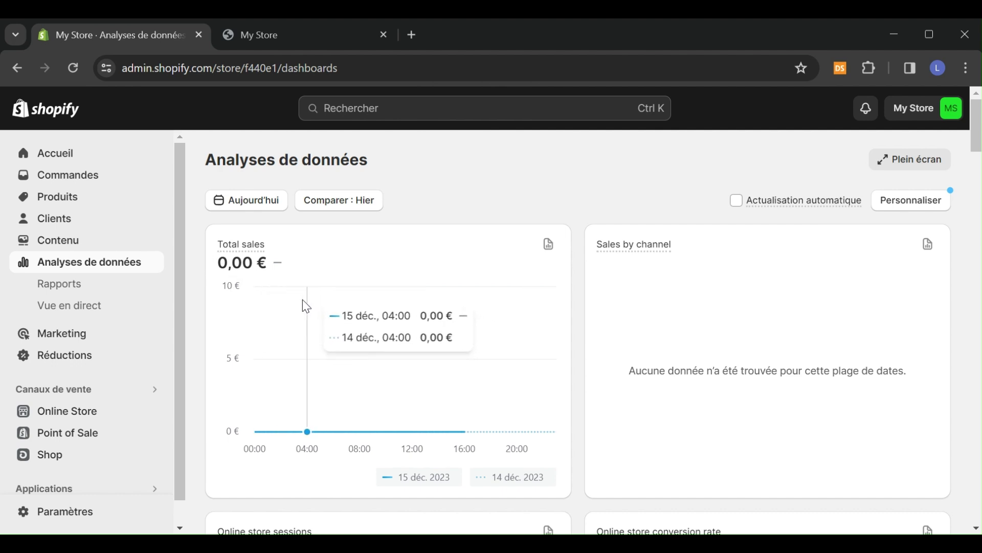
View the Rapports list and the Vue en direct page of the analytics section.
left_click(85, 293)
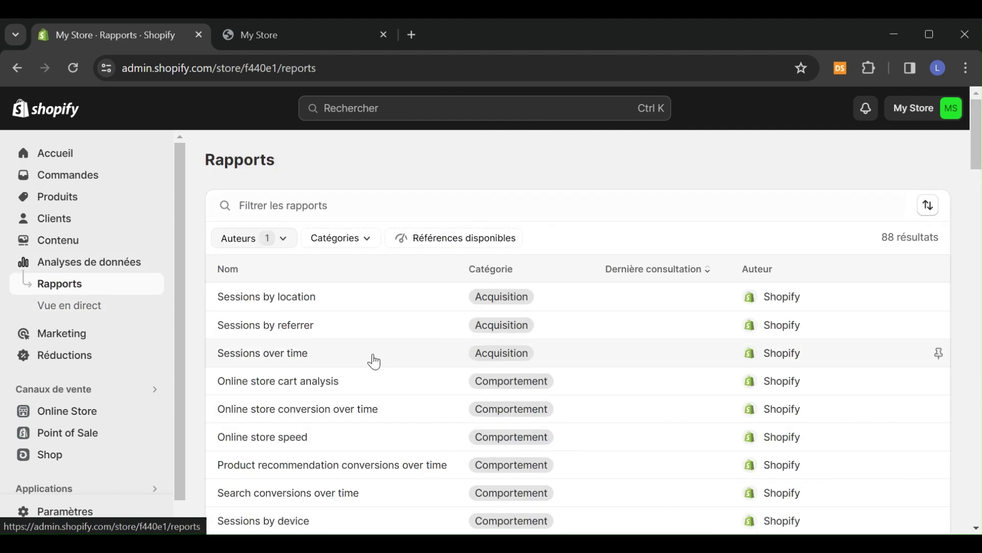
left_click(94, 305)
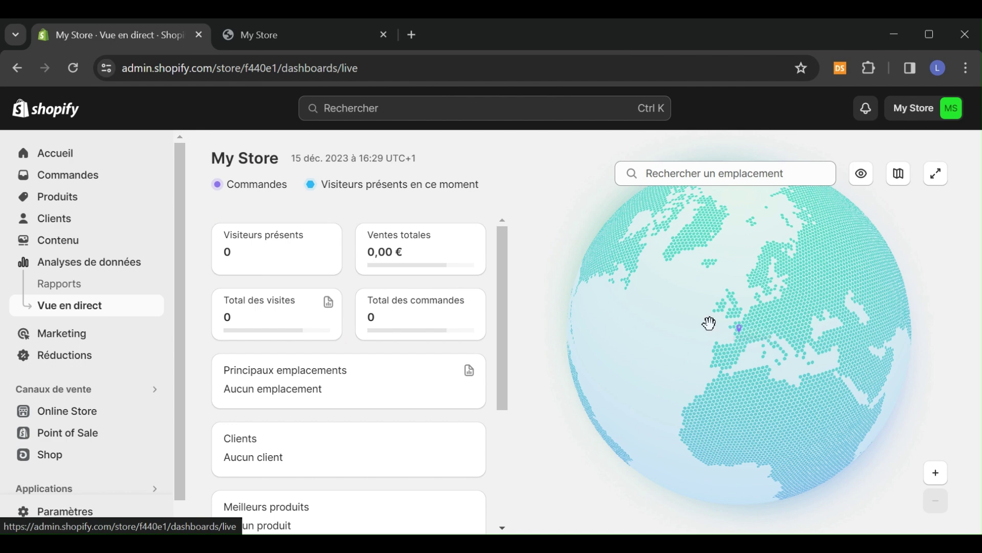
Open the Marketing section and review all activities offered for a new campaign.
key("Tab")
key("Return")
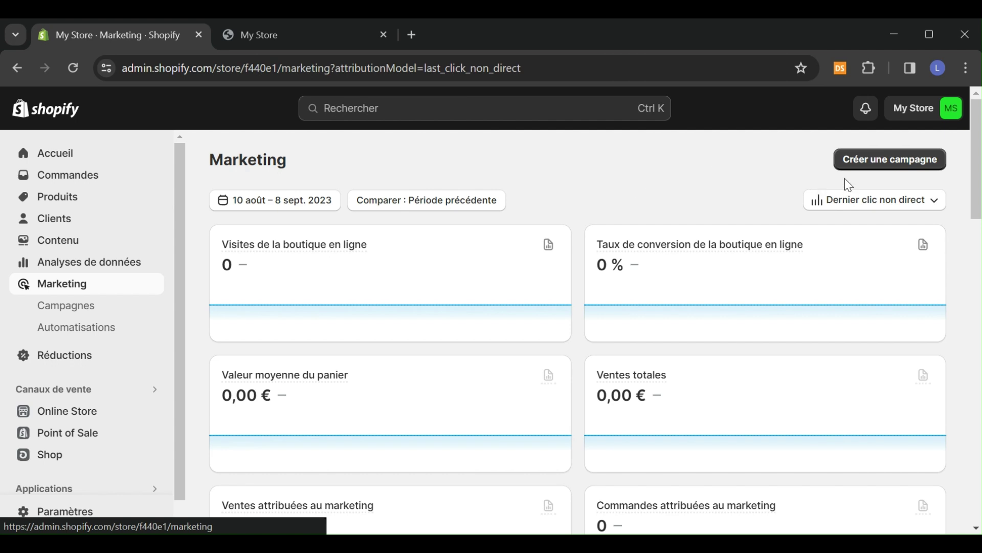
left_click(887, 162)
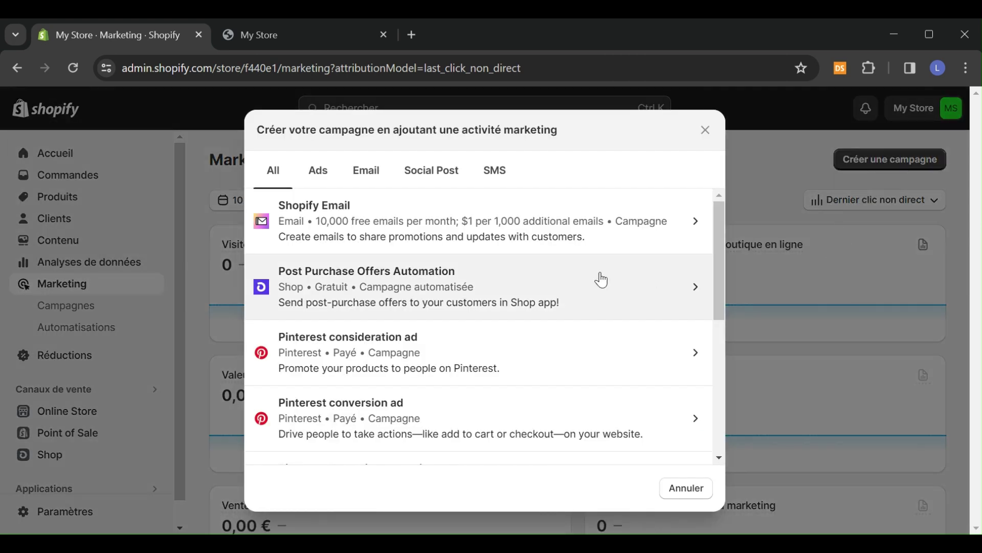
scroll(421, 245, "down", 4)
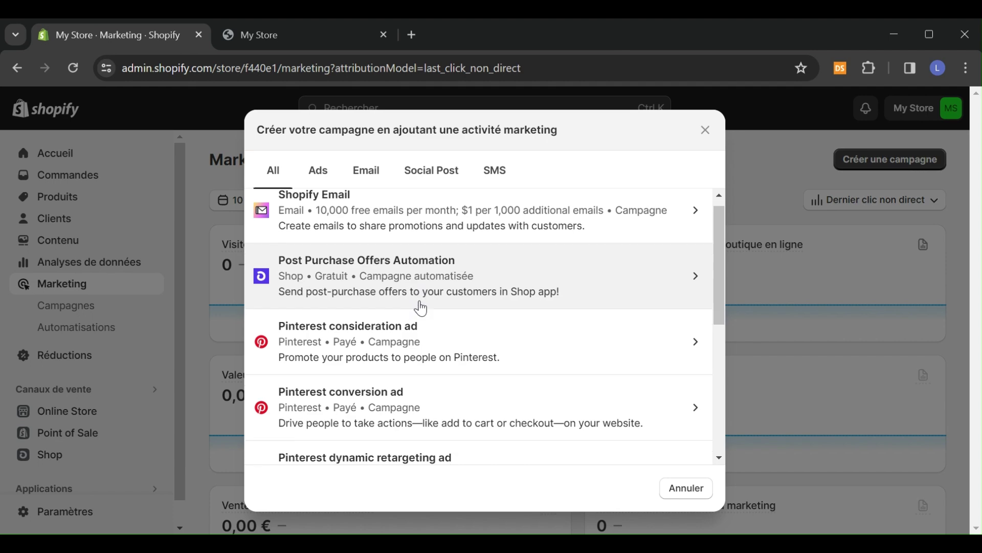
scroll(420, 354, "down", 2)
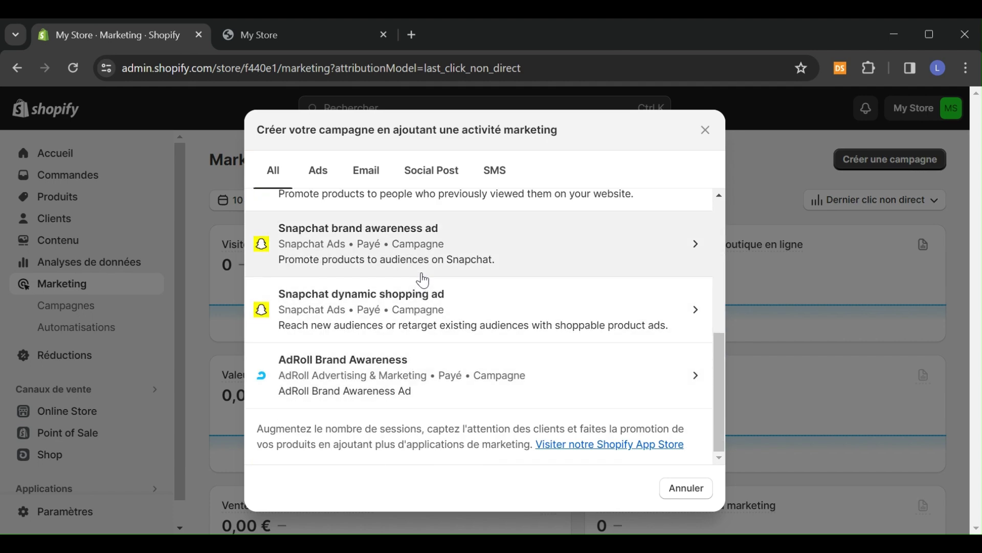
scroll(422, 280, "up", 5)
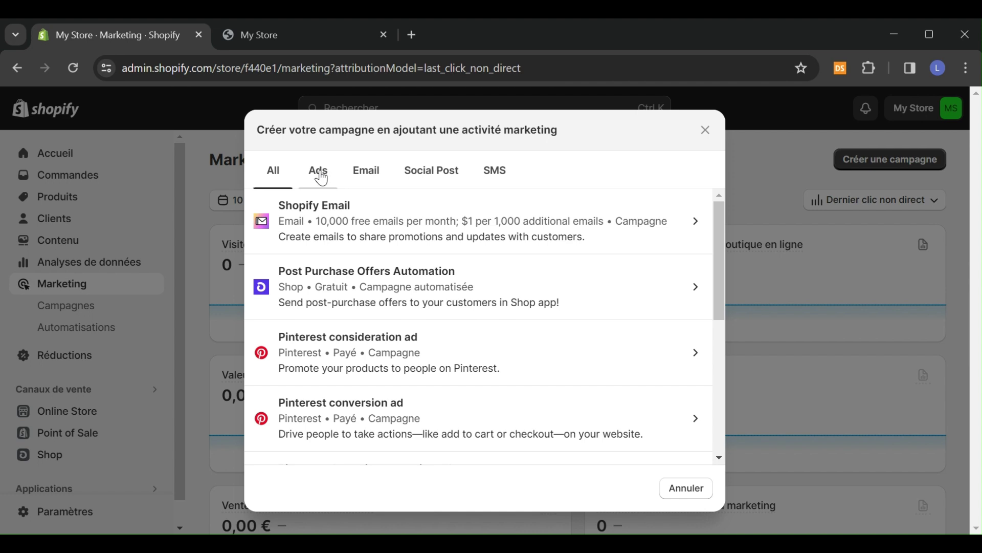
View the Ads and Email campaign activities, and close the campaign dialog without choosing one.
left_click(320, 174)
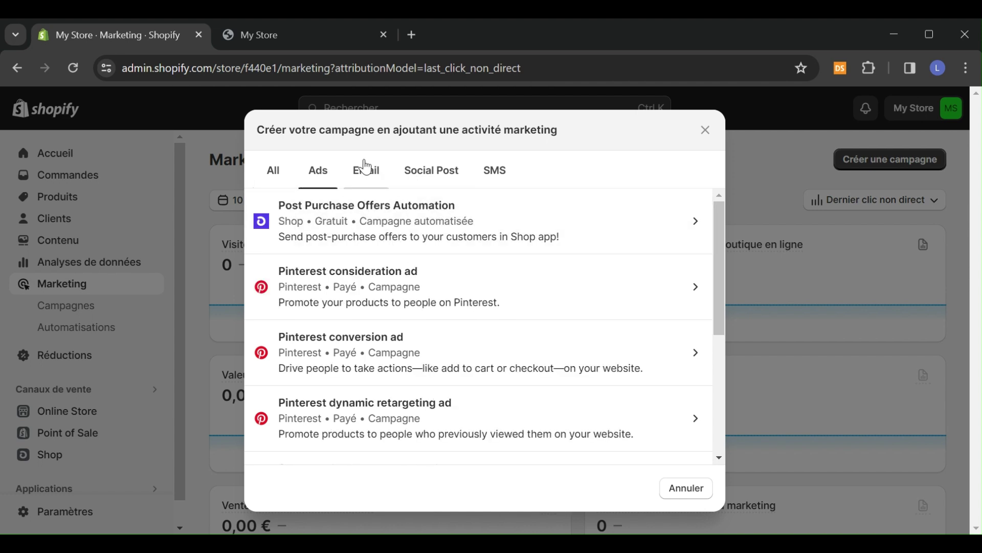
left_click(365, 177)
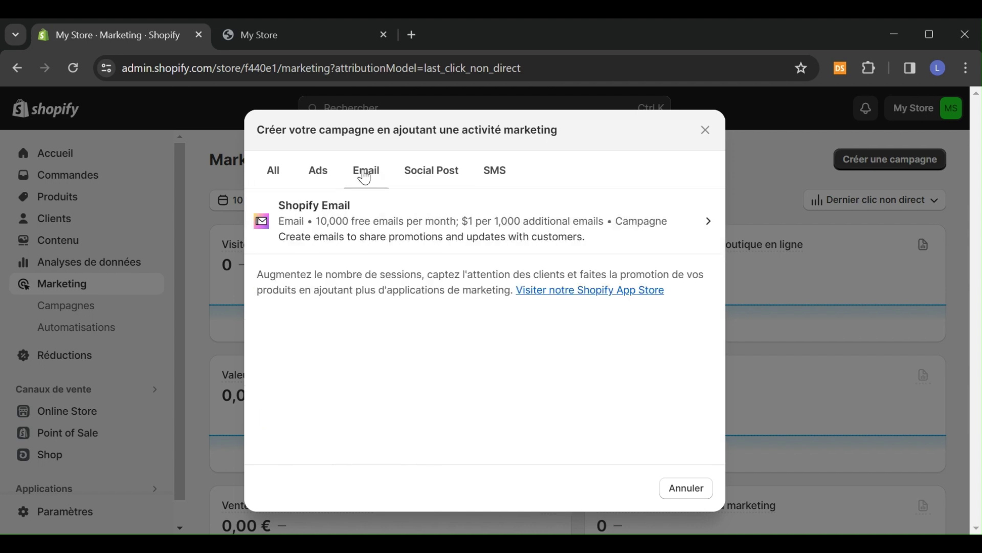
key("Escape")
Open the Point of Sale sales channel.
scroll(61, 383, "down", 1)
left_click(60, 410)
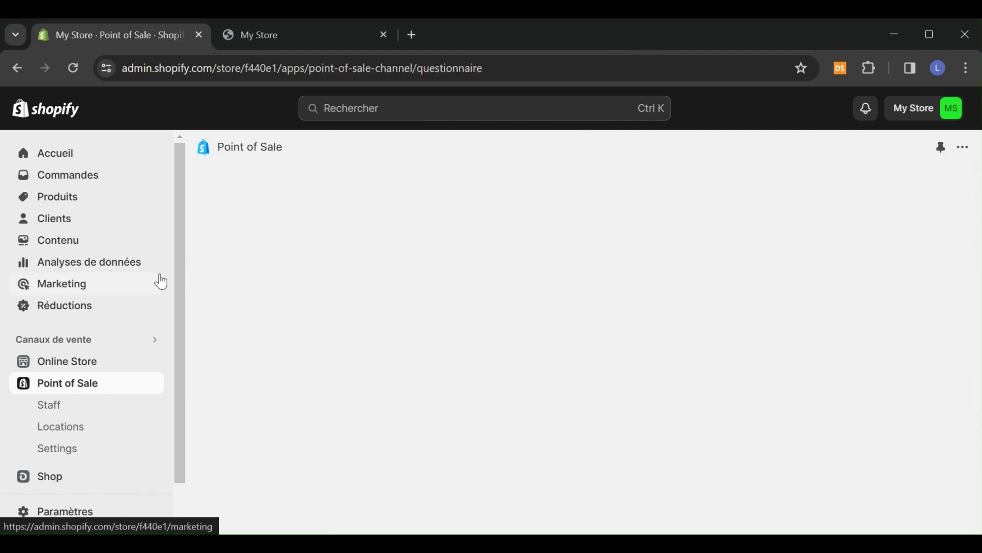
Review the in-person selling options in the Point of Sale getting-started questionnaire without submitting it.
scroll(479, 358, "down", 4)
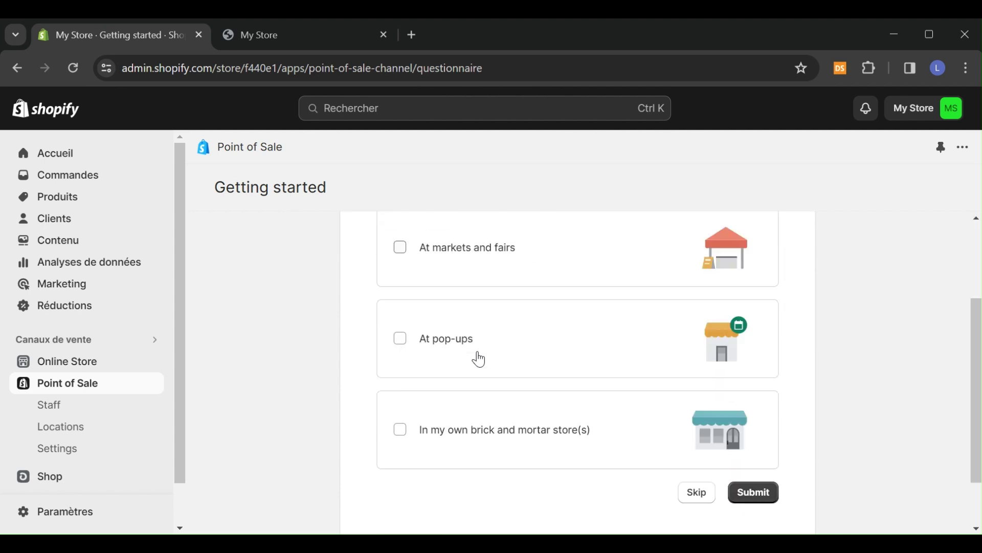
scroll(478, 358, "up", 4)
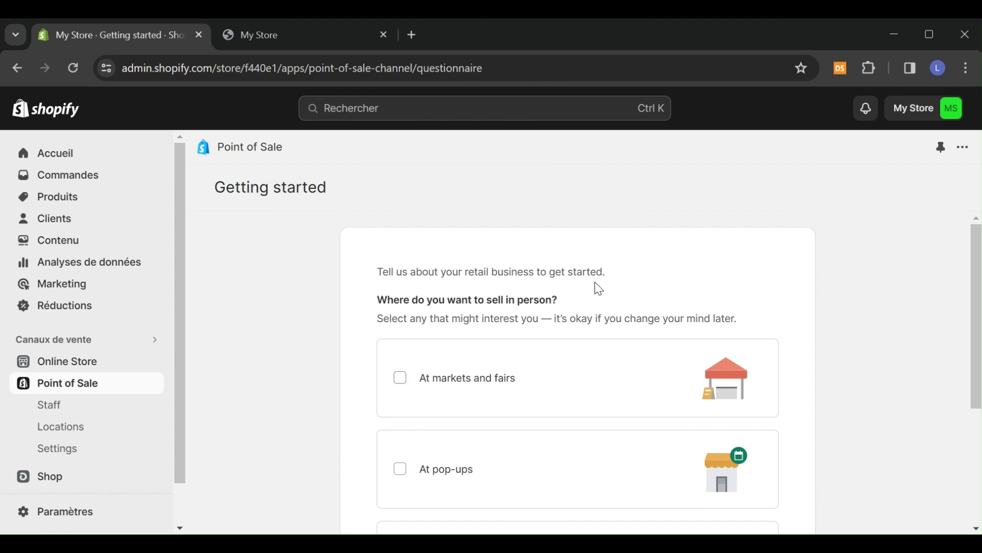
scroll(506, 309, "down", 3)
scroll(143, 456, "down", 1)
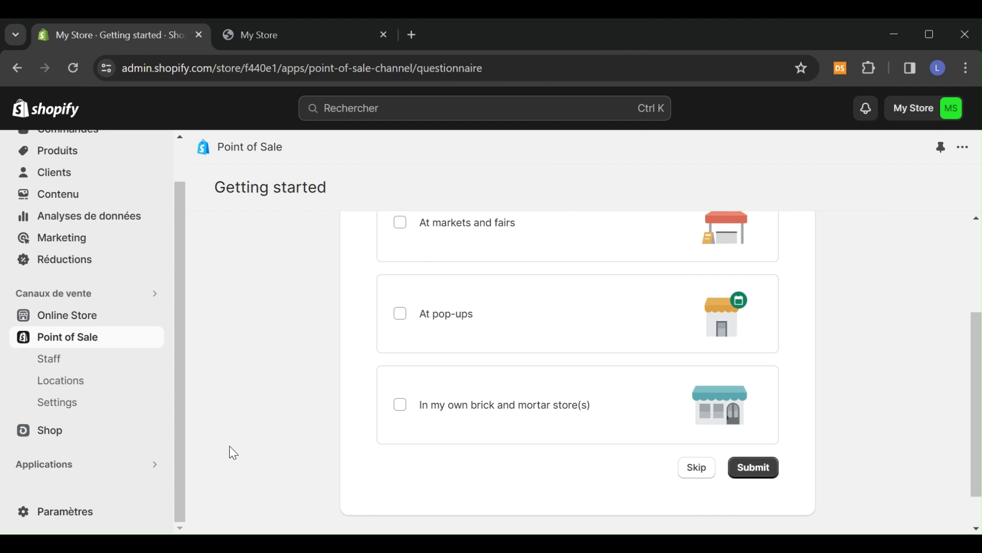
scroll(224, 341, "up", 3)
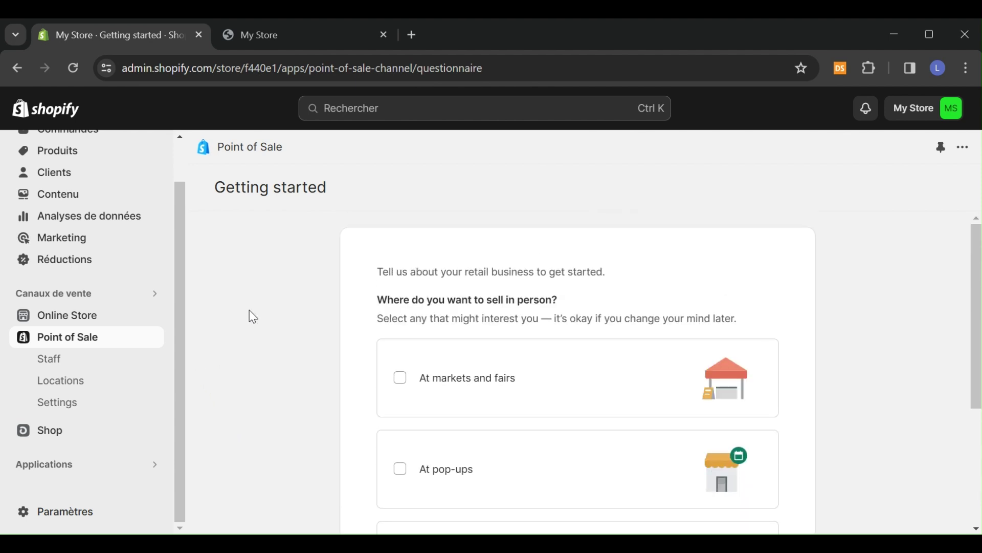
scroll(256, 294, "down", 4)
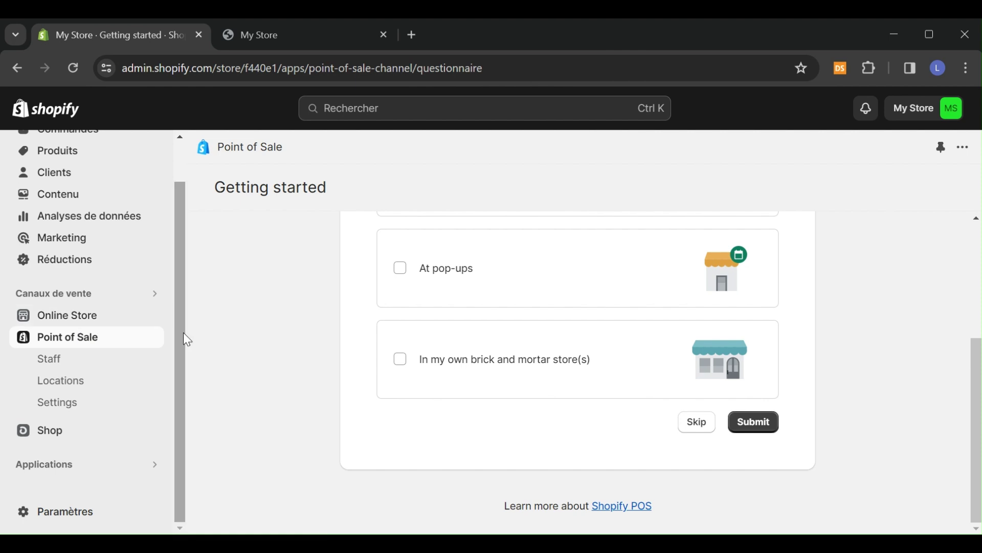
Open the Online Store's Themes page and review the current theme's preview and its password protection notice.
left_click(103, 325)
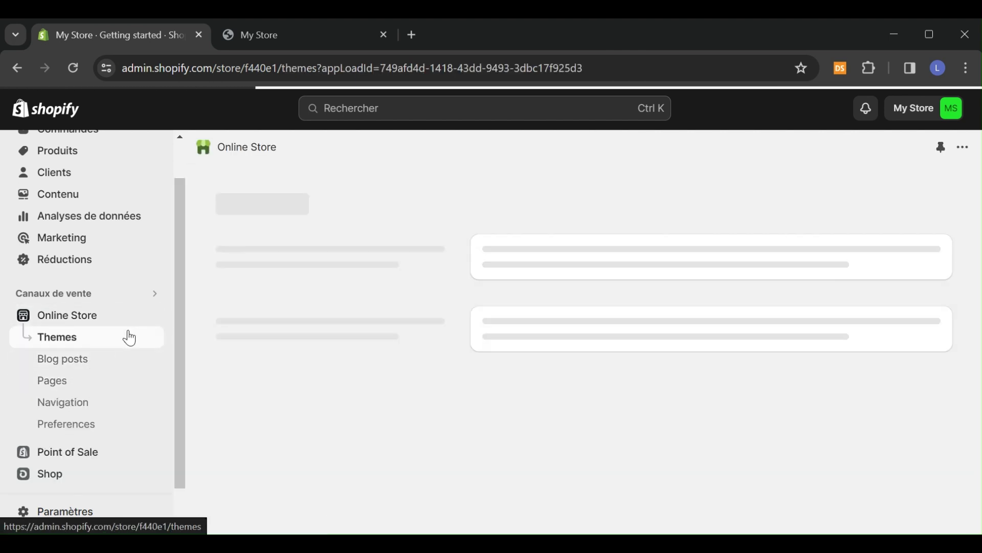
scroll(367, 376, "down", 5)
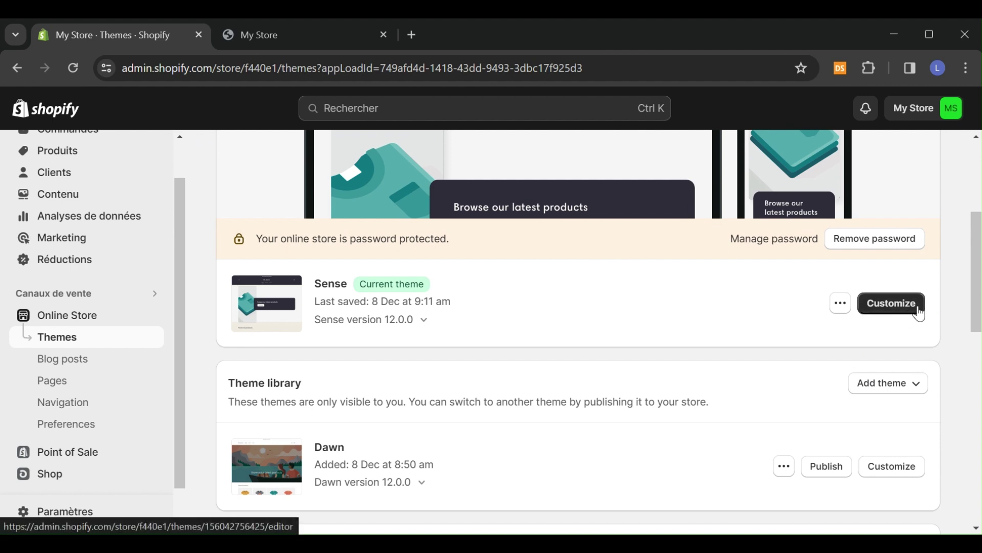
scroll(934, 254, "up", 3)
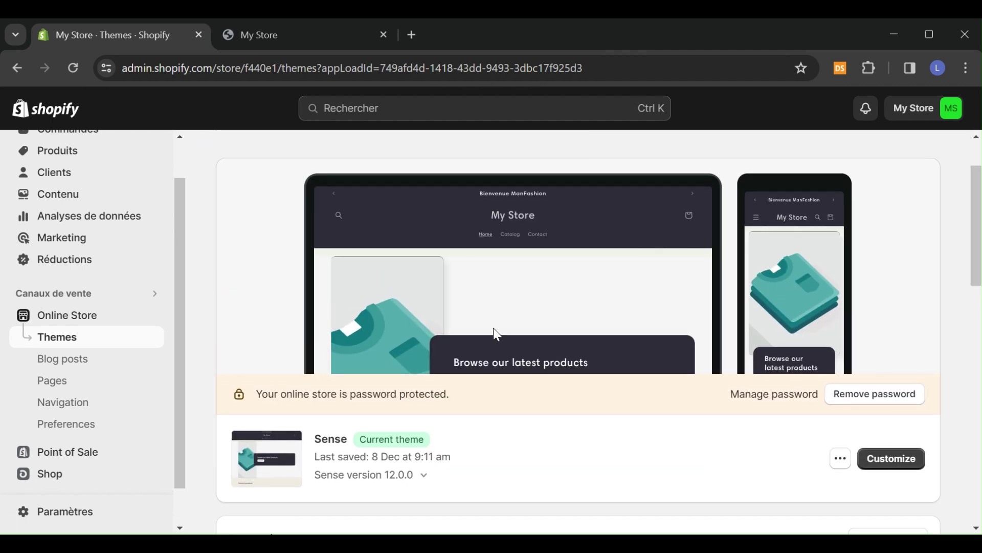
left_click_drag(235, 392, 490, 410)
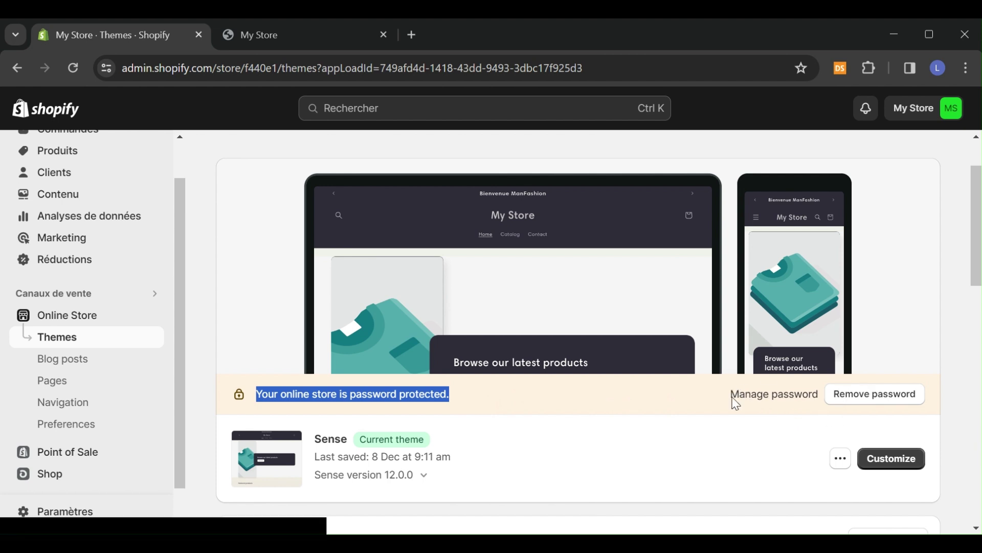
Examine the theme library and the popular free themes offered on the Themes page.
scroll(828, 428, "down", 8)
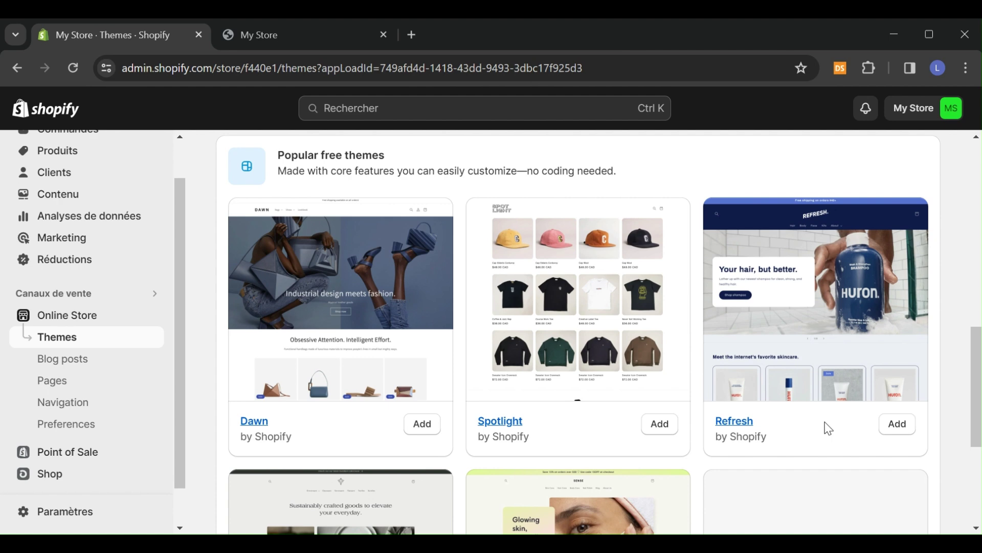
scroll(829, 428, "down", 5)
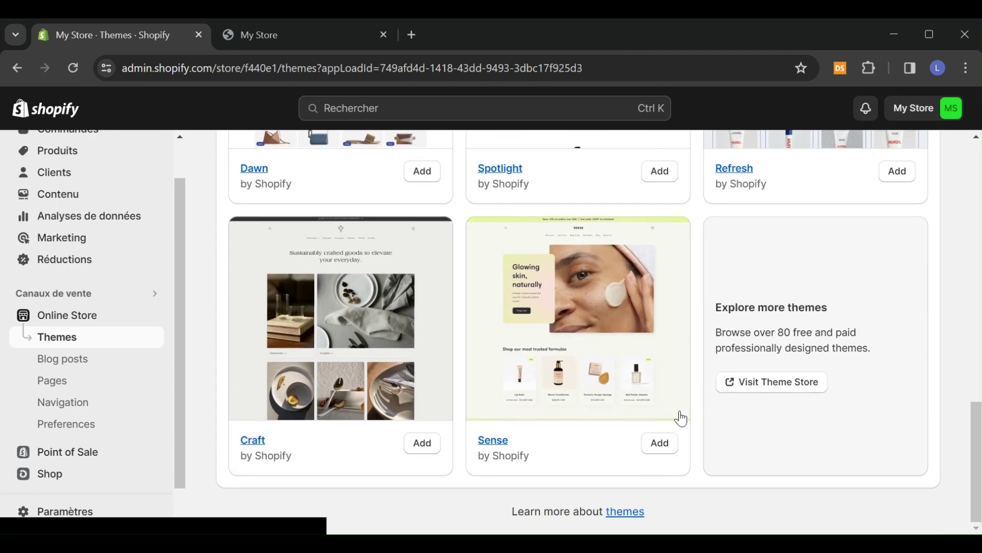
scroll(676, 420, "up", 12)
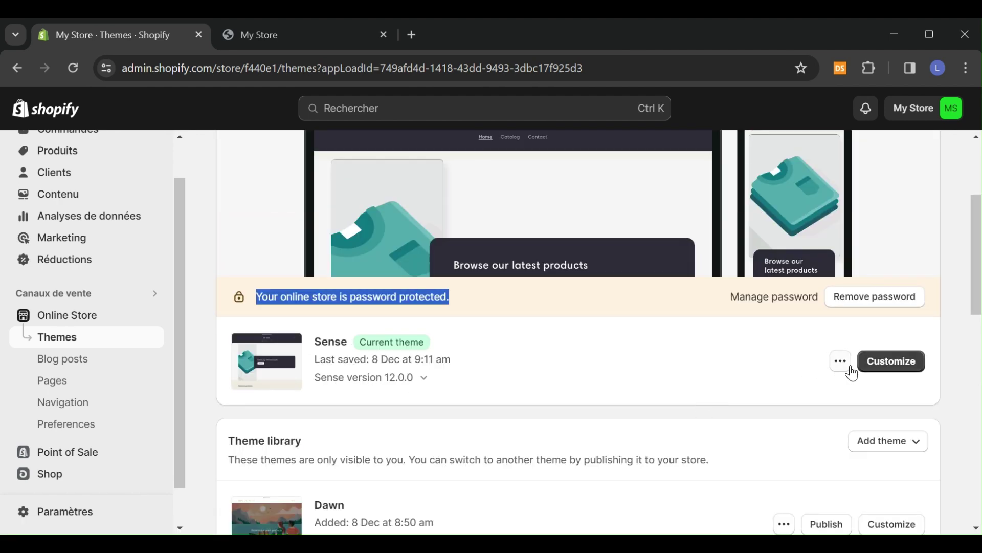
scroll(749, 469, "down", 3)
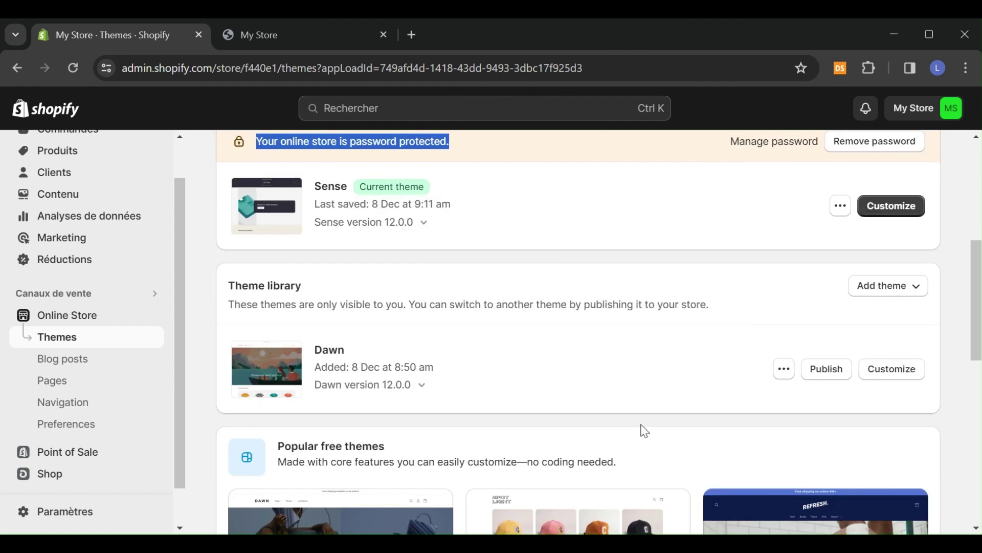
scroll(633, 425, "up", 3)
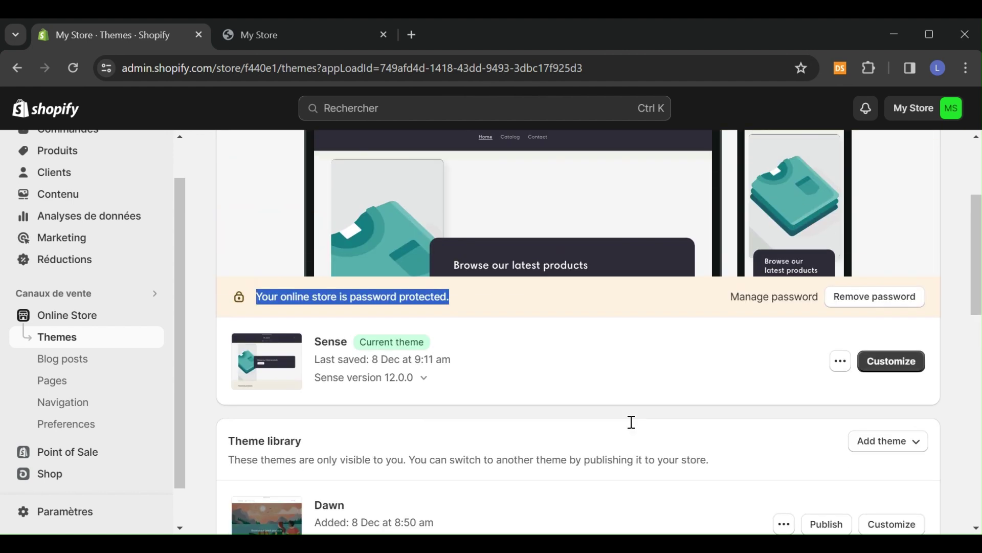
scroll(796, 414, "down", 7)
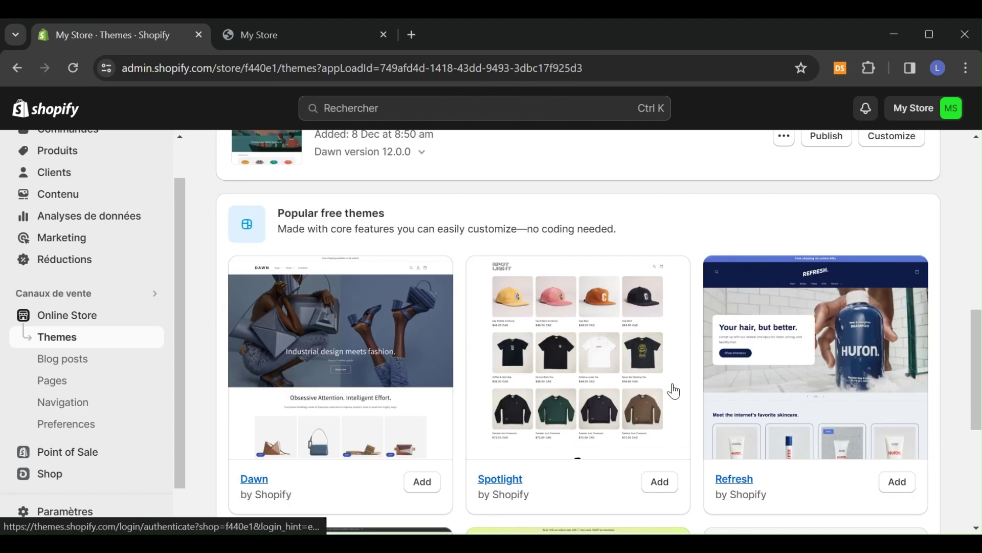
scroll(588, 380, "down", 6)
scroll(546, 389, "up", 6)
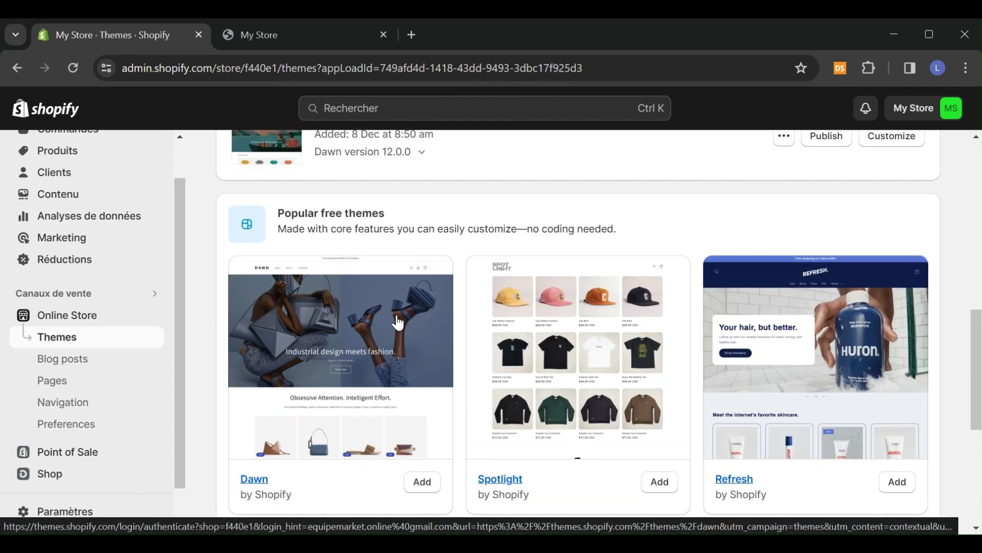
scroll(297, 281, "down", 3)
scroll(283, 280, "down", 3)
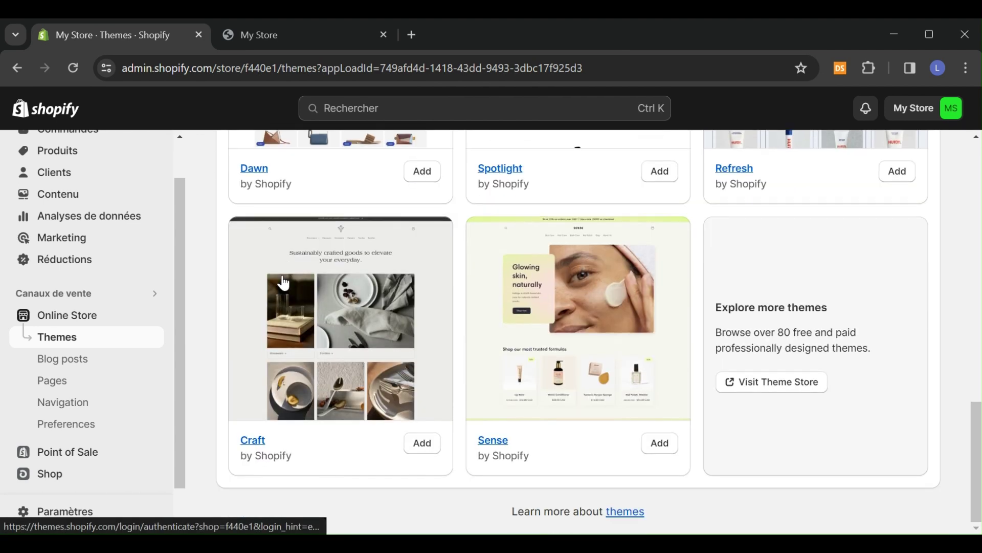
scroll(305, 261, "up", 2)
scroll(335, 274, "down", 2)
Open the Shopify Theme Store and filter the themes by the Paid price option.
left_click(783, 391)
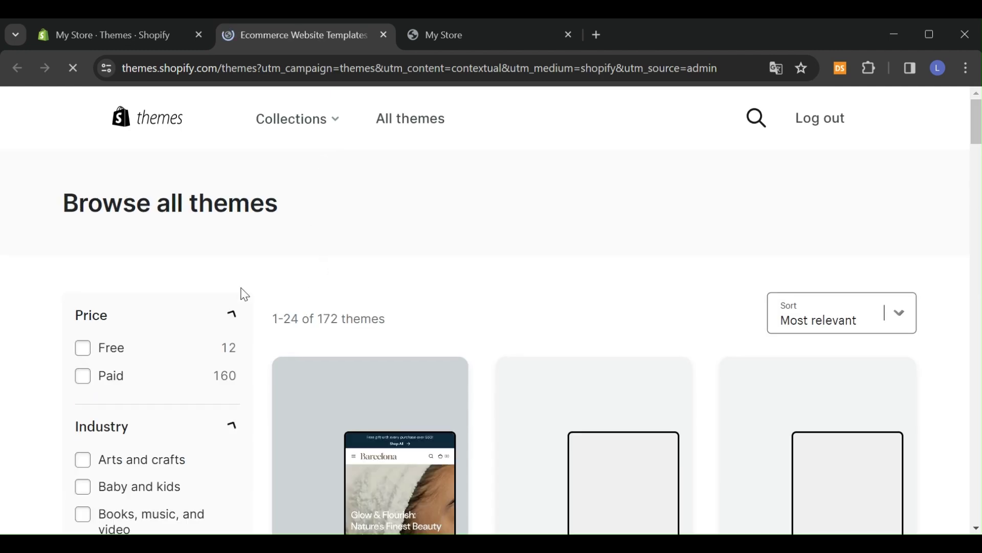
scroll(153, 327, "down", 1)
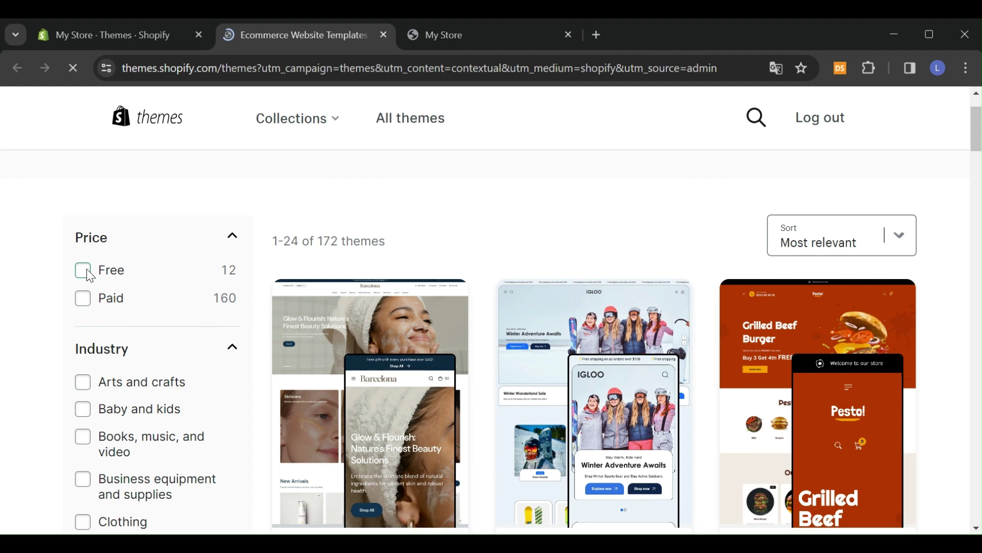
left_click(82, 298)
Browse the paid themes and examine their prices, styles and listed features.
scroll(553, 373, "down", 4)
scroll(724, 336, "up", 3)
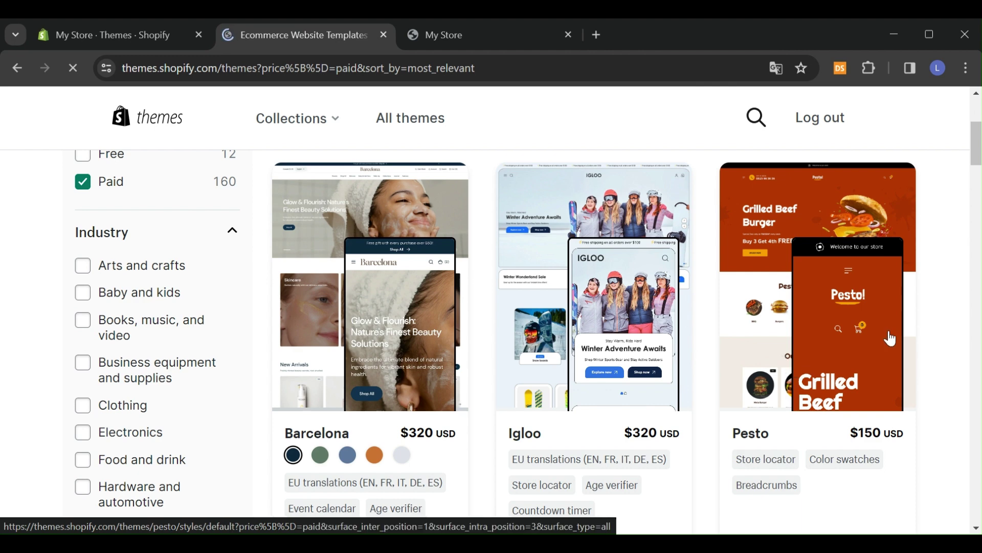
scroll(870, 341, "down", 3)
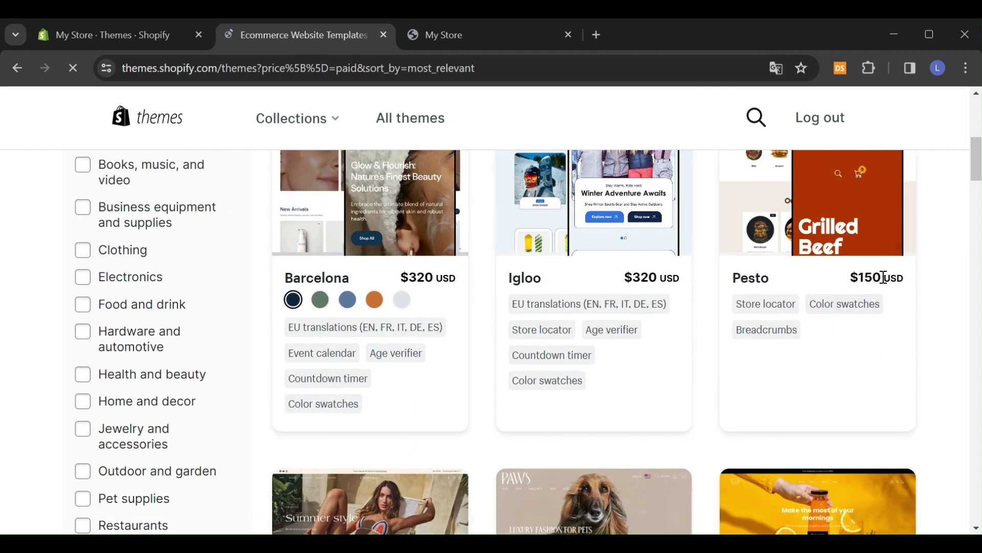
scroll(554, 328, "down", 7)
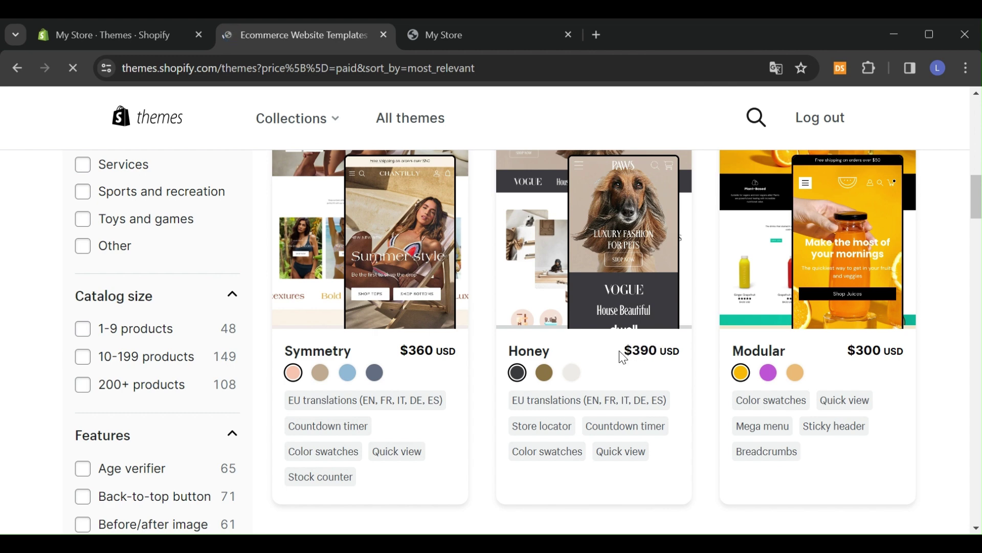
scroll(767, 368, "down", 4)
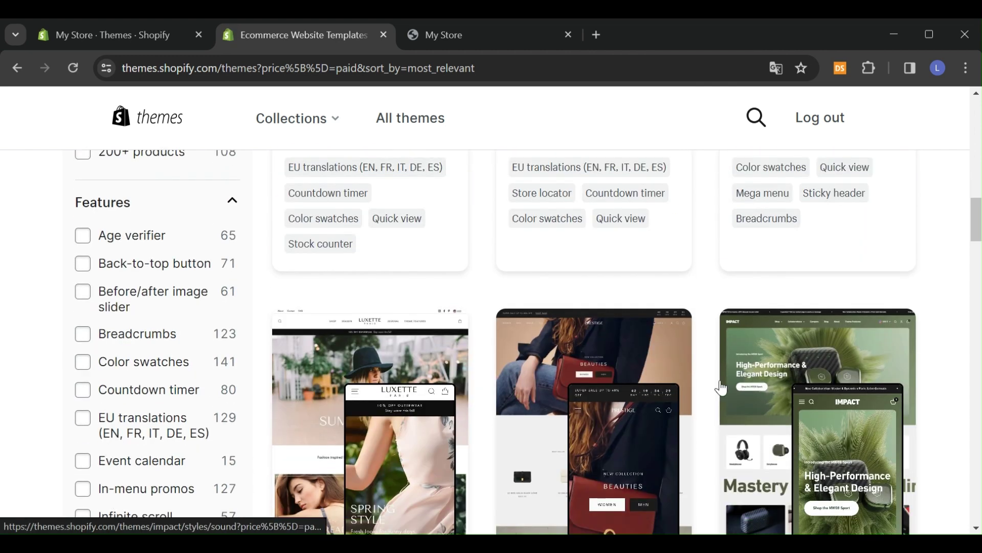
scroll(720, 389, "down", 5)
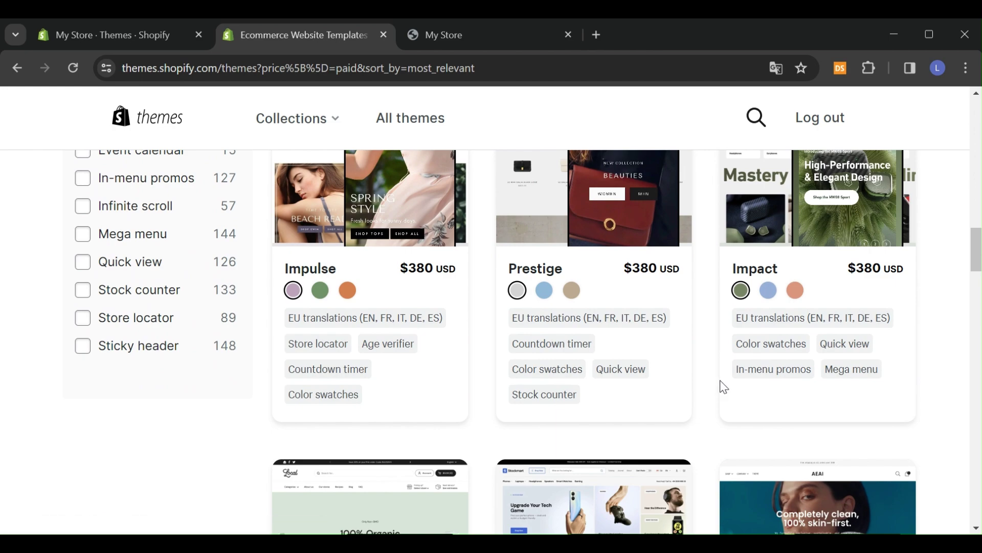
scroll(723, 388, "down", 6)
scroll(720, 385, "up", 12)
scroll(615, 350, "up", 13)
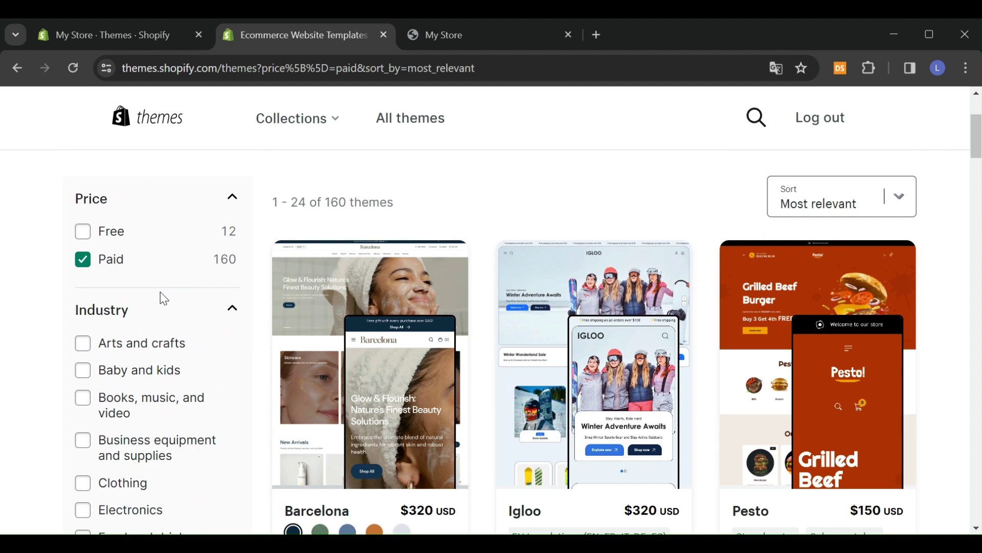
Replace the Paid price filter with Free and browse the free themes.
scroll(163, 298, "up", 3)
left_click(82, 388)
left_click(83, 415)
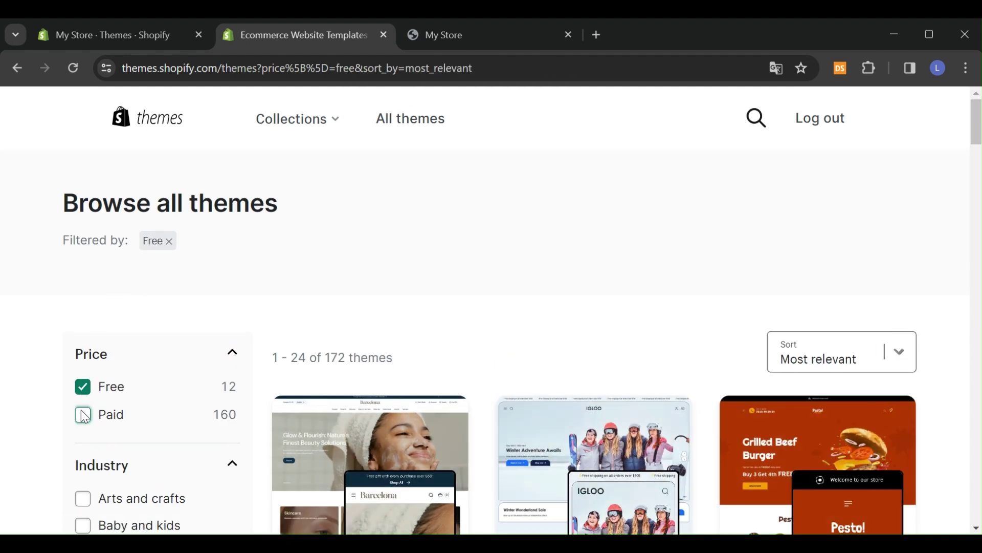
scroll(860, 428, "down", 4)
scroll(887, 432, "down", 3)
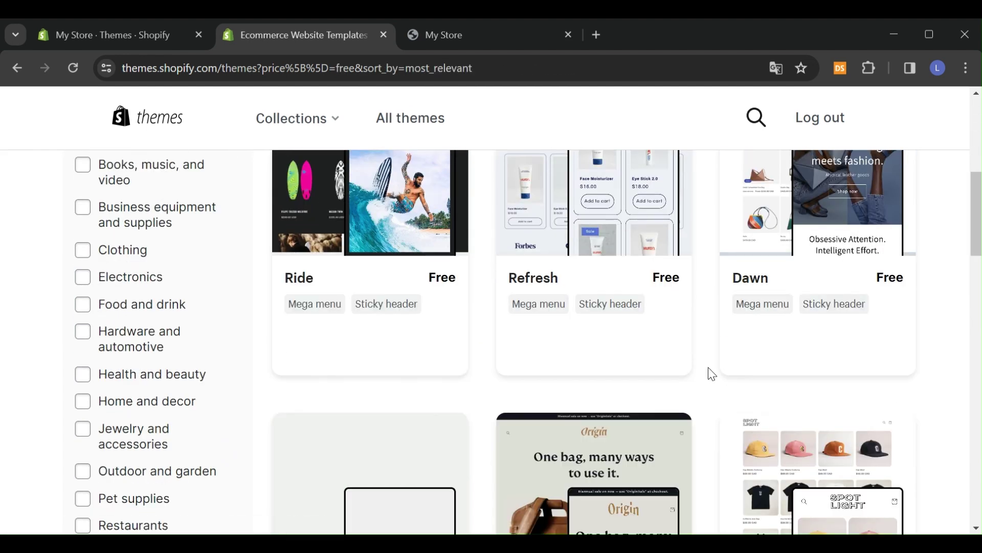
scroll(708, 367, "up", 3)
scroll(581, 330, "down", 2)
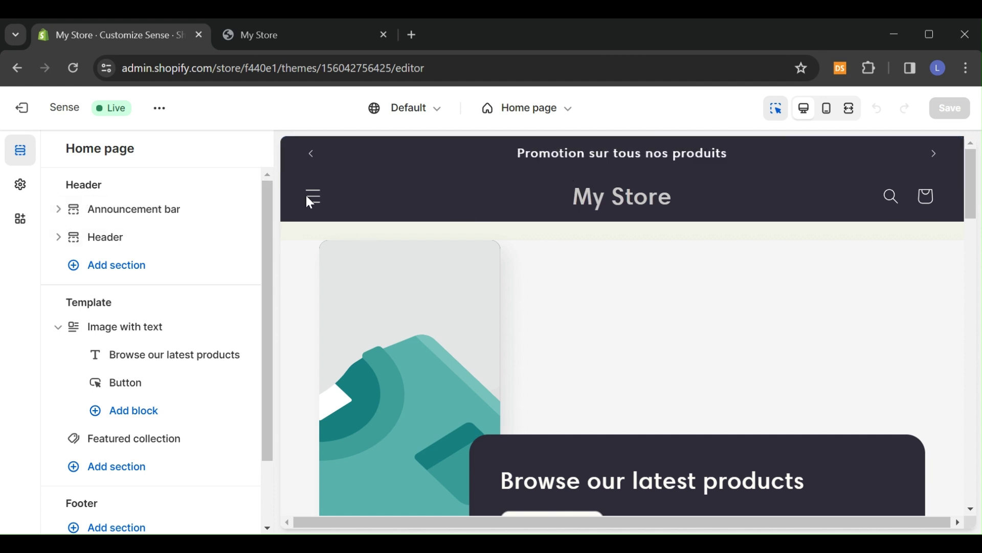
In the Sense theme editor, view the settings of both existing announcements in the announcement bar.
left_click(583, 160)
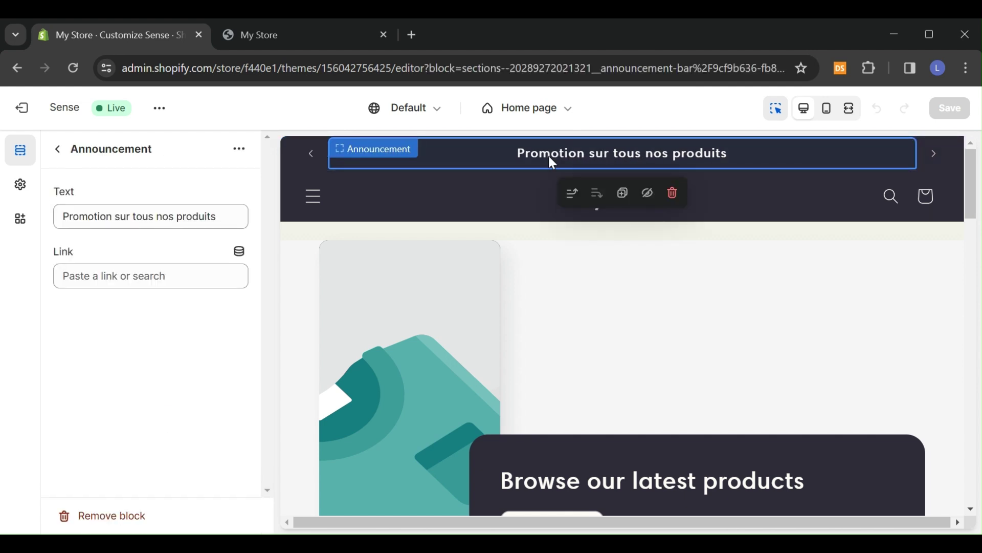
left_click_drag(222, 210, 69, 198)
left_click(58, 148)
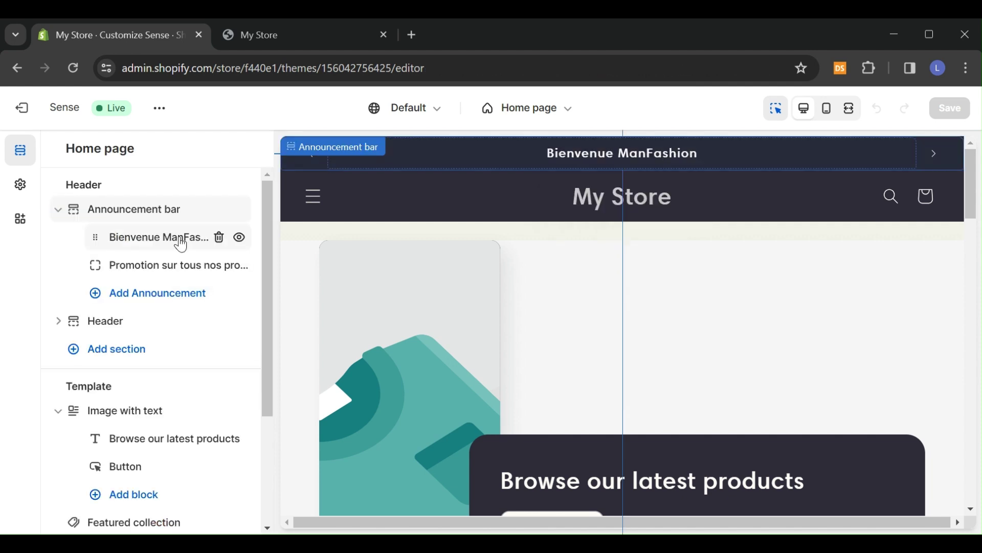
left_click(163, 239)
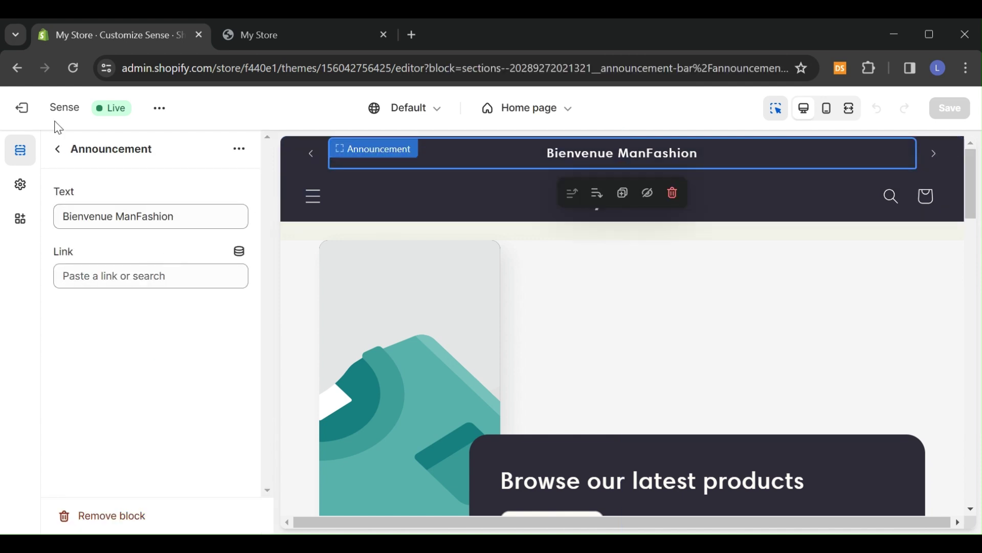
left_click(56, 149)
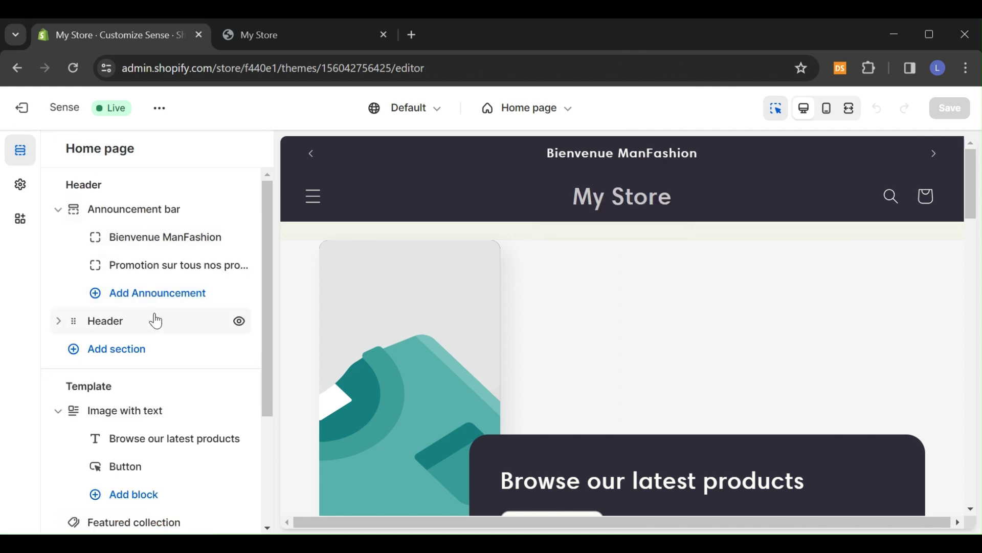
Add a new announcement to the announcement bar and set its text to "20 % offer à partir de 30 euro".
left_click(145, 301)
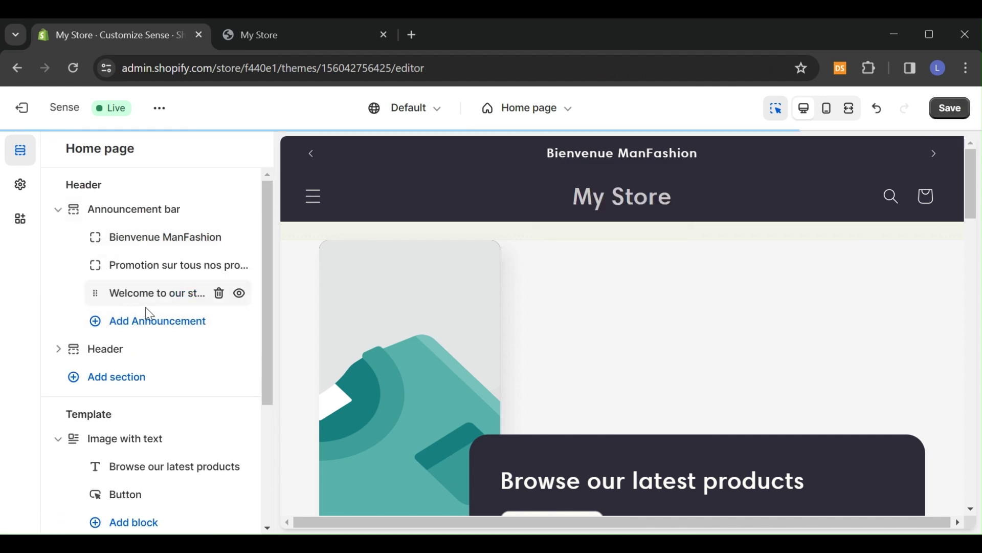
left_click(169, 294)
left_click_drag(176, 220, 70, 221)
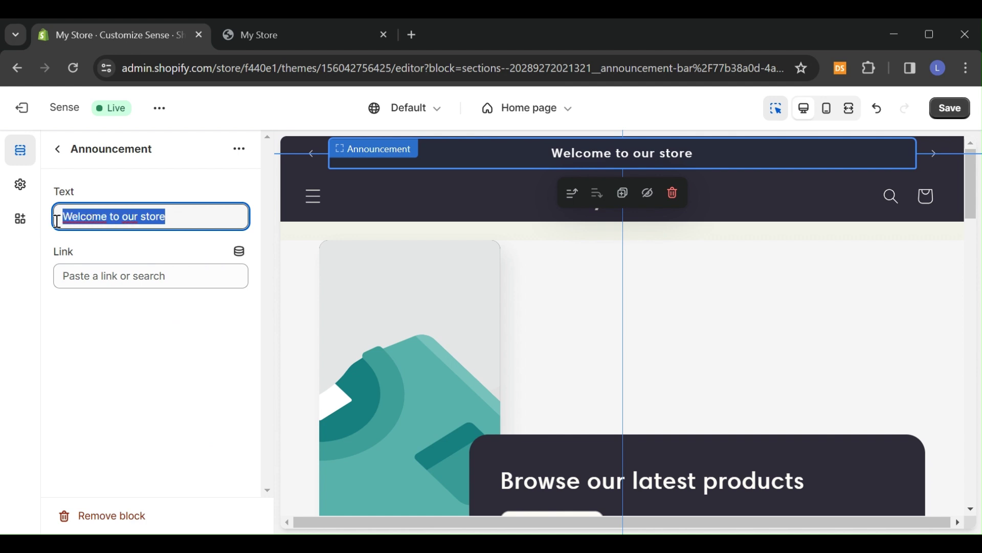
type("20 % offer à partir de 30 euro")
left_click_drag(112, 216, 61, 216)
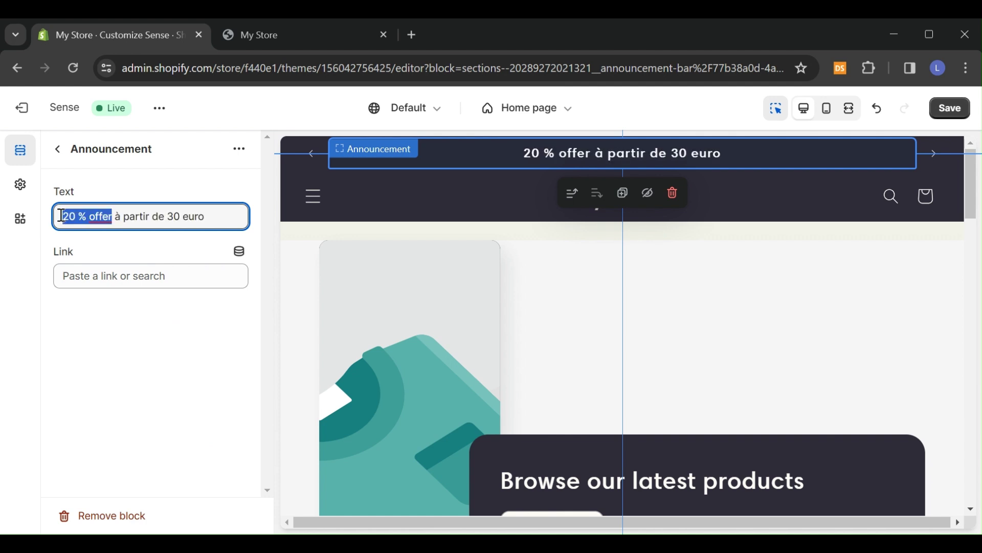
Reword the new announcement to "Remise de 20% à partir de 30 euro" and save the theme.
key("BackSpace")
type("Remise de ")
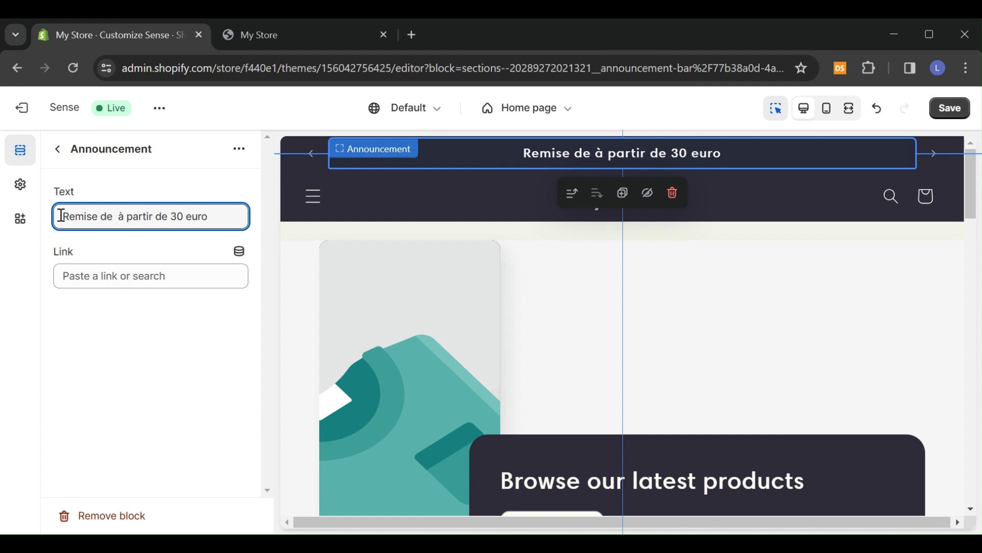
type("20")
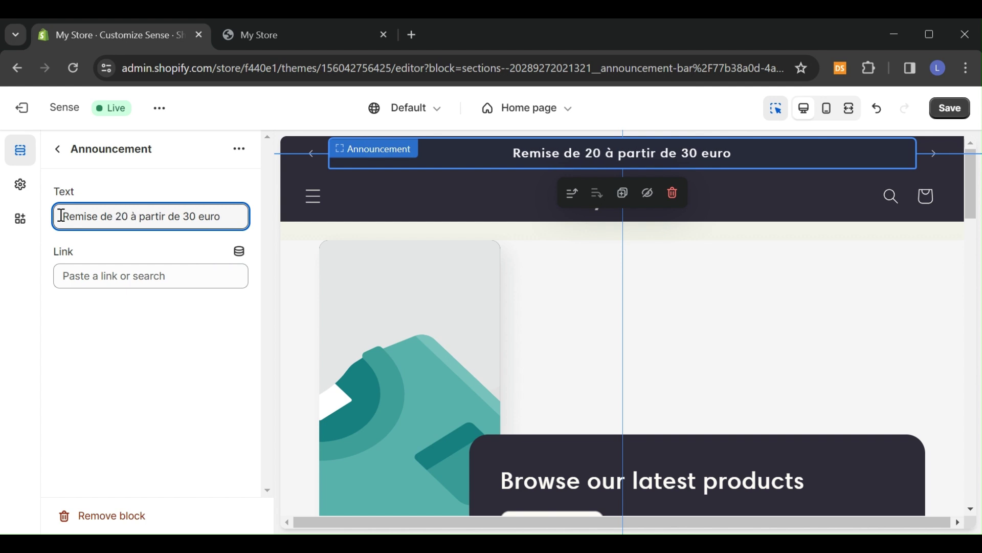
type("%")
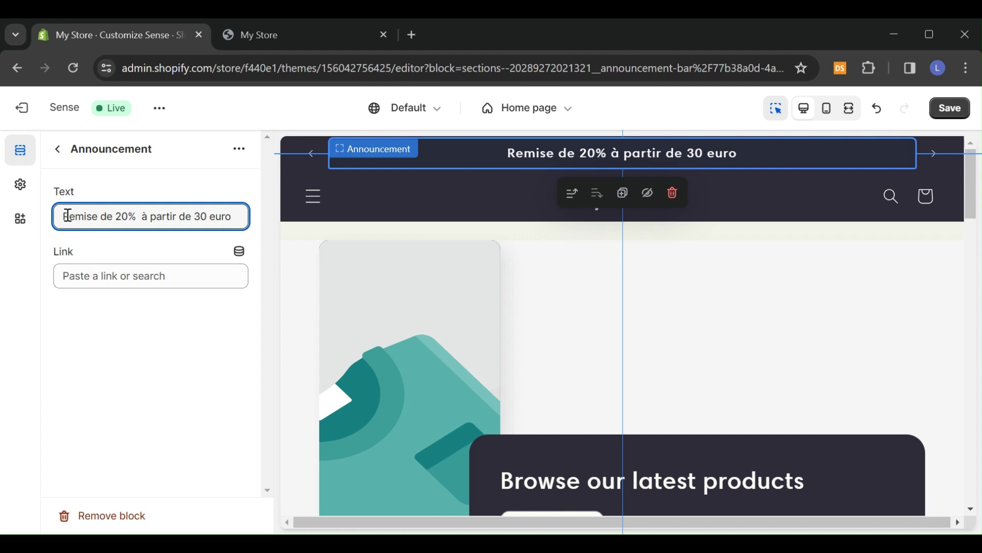
left_click(529, 272)
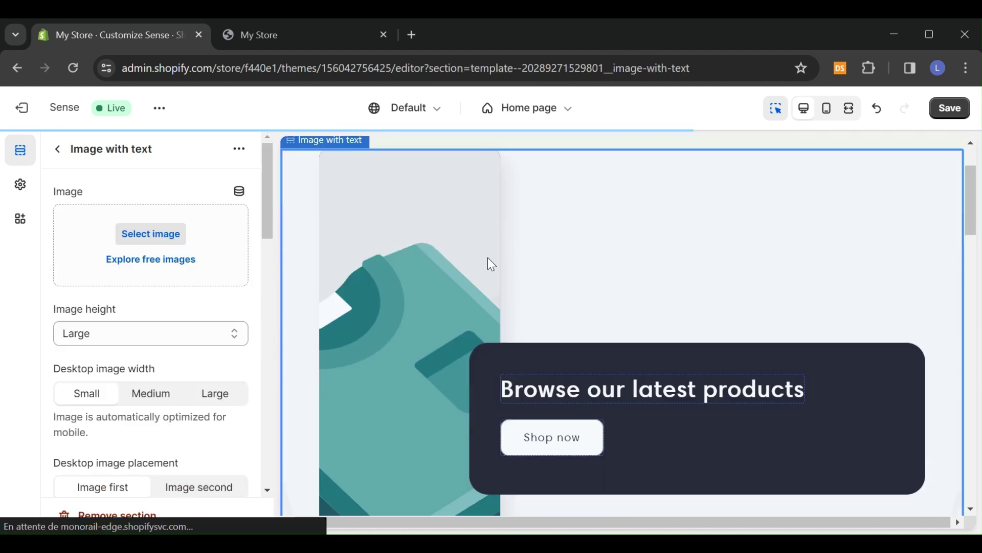
left_click(55, 153)
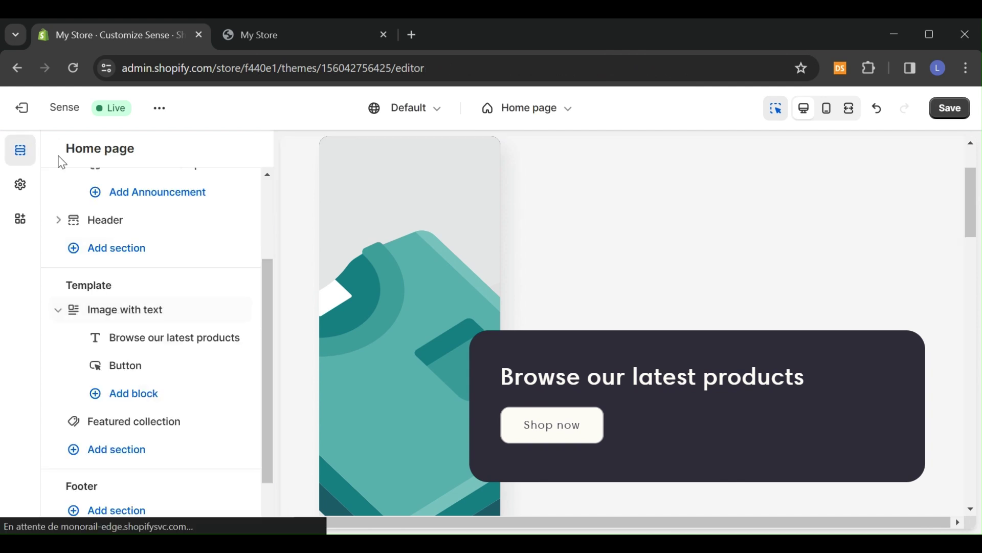
left_click(955, 108)
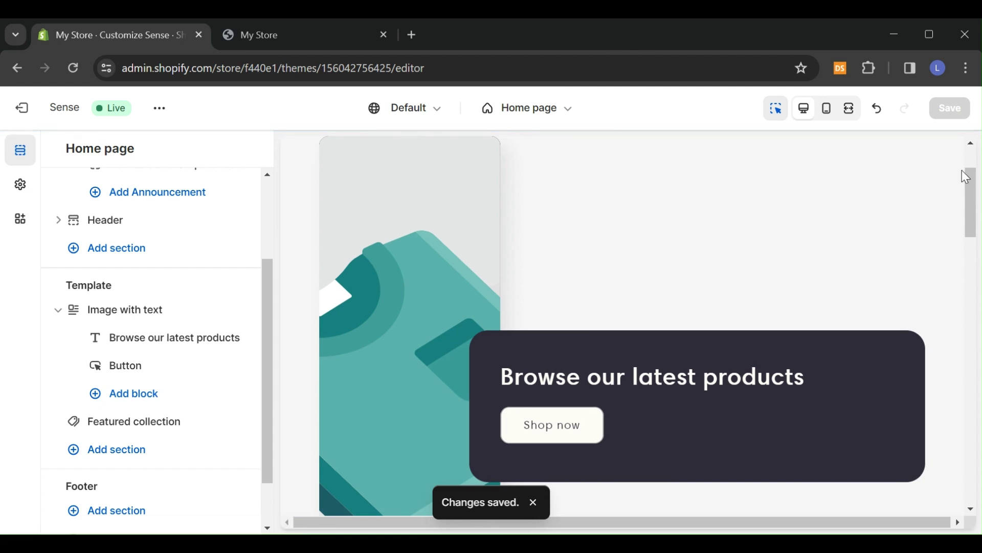
In the announcement bar settings, raise the auto-rotation interval to 10 s and shorten it again.
left_click_drag(974, 182, 974, 162)
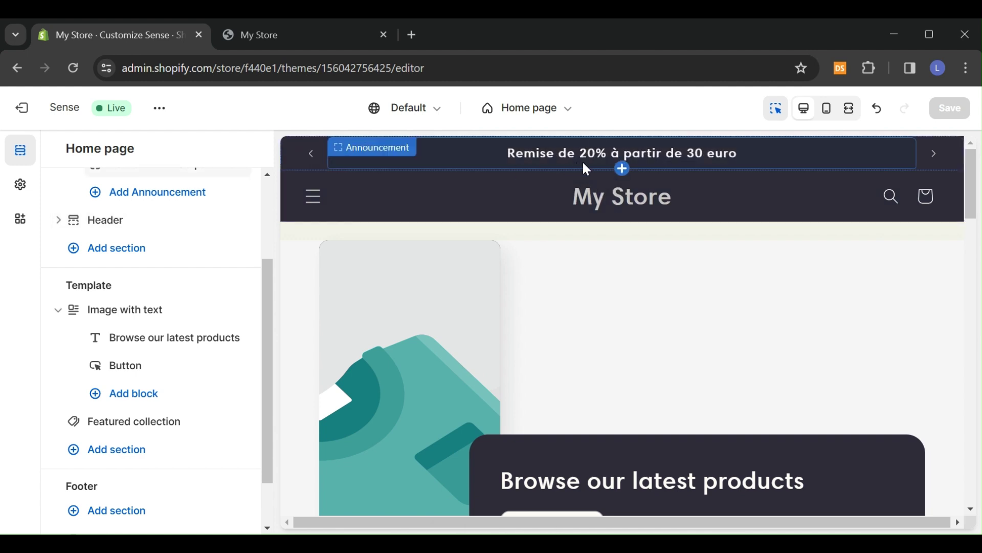
scroll(187, 208, "up", 3)
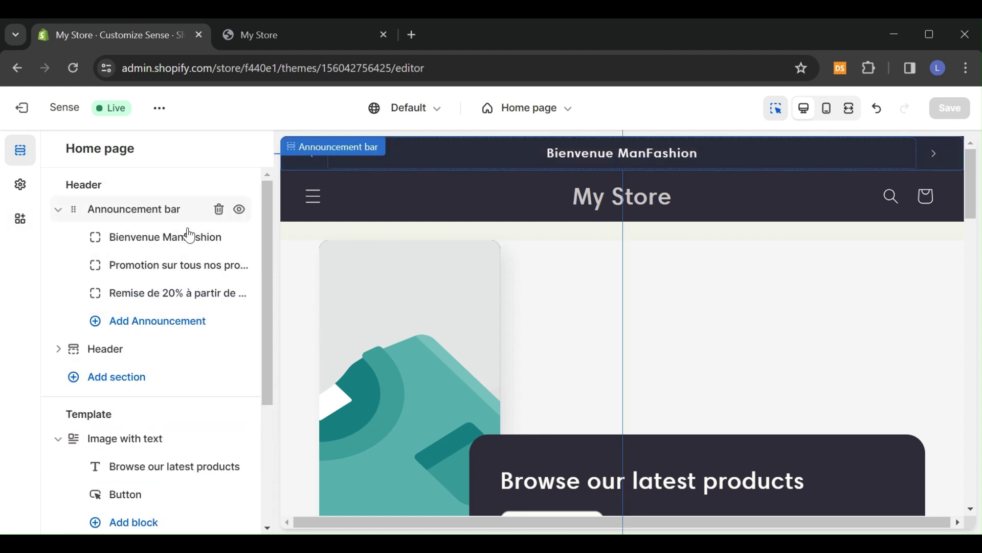
left_click(140, 214)
scroll(131, 362, "down", 5)
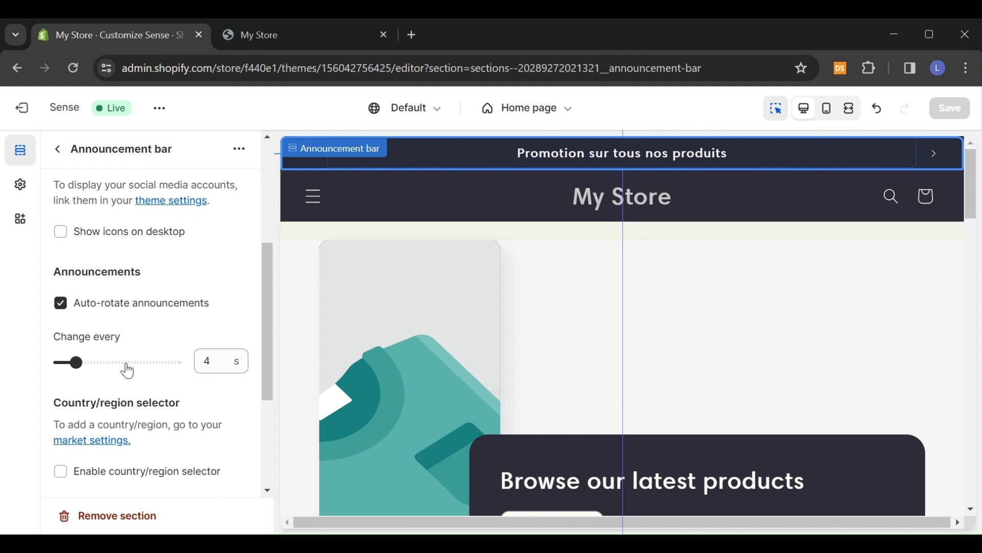
left_click_drag(74, 363, 200, 392)
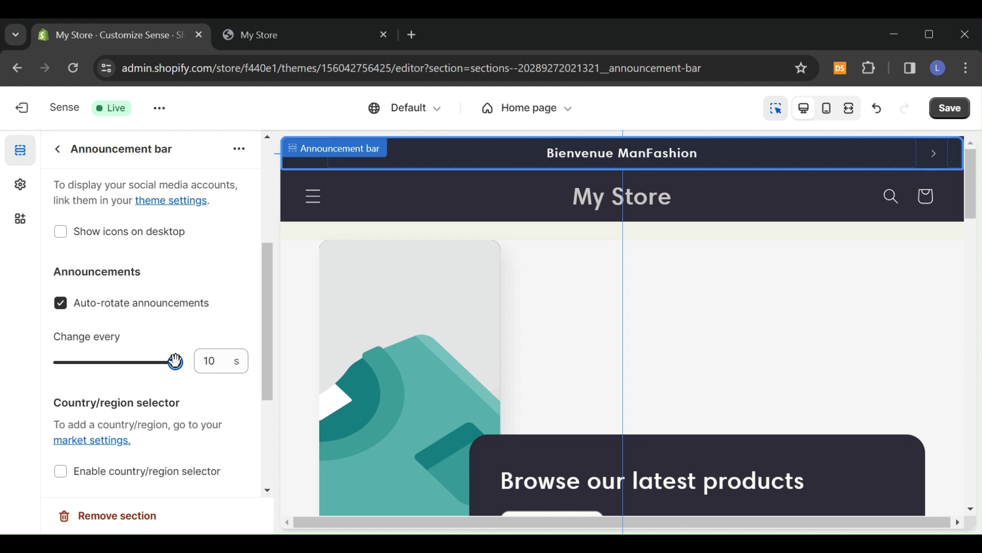
left_click_drag(175, 361, 57, 361)
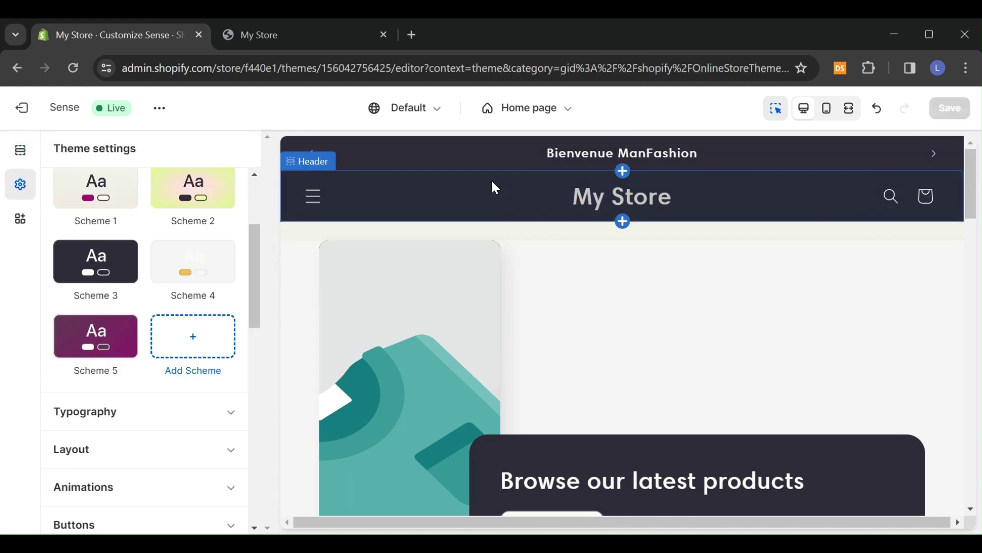
In the header's settings, edit color scheme Scheme 3 to use background color #392A2A and save the theme.
left_click(495, 188)
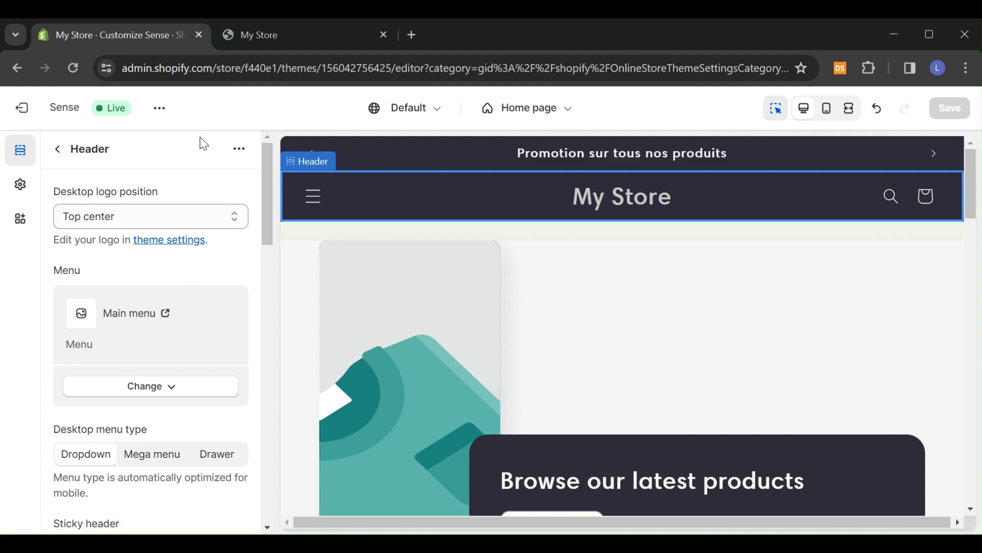
left_click(239, 149)
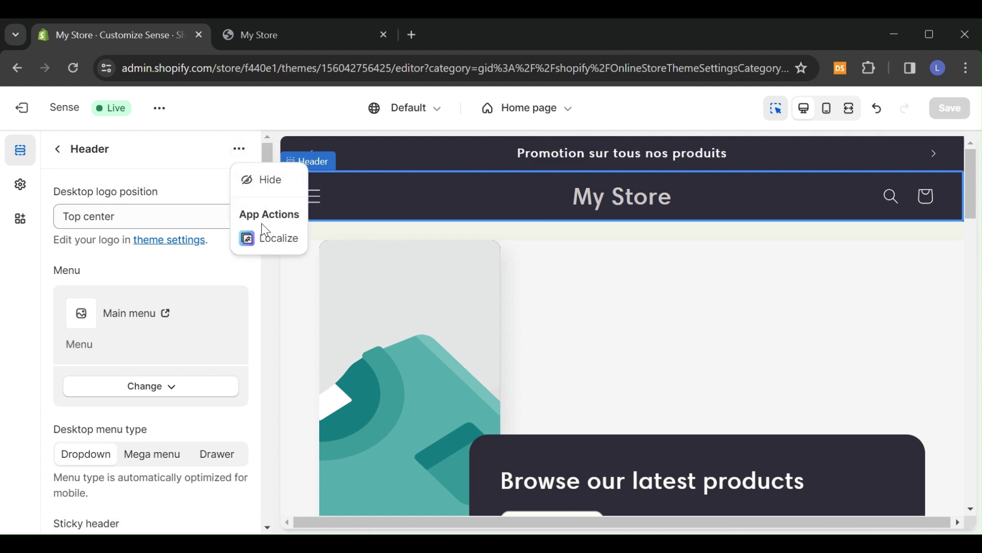
left_click(184, 167)
scroll(188, 335, "down", 8)
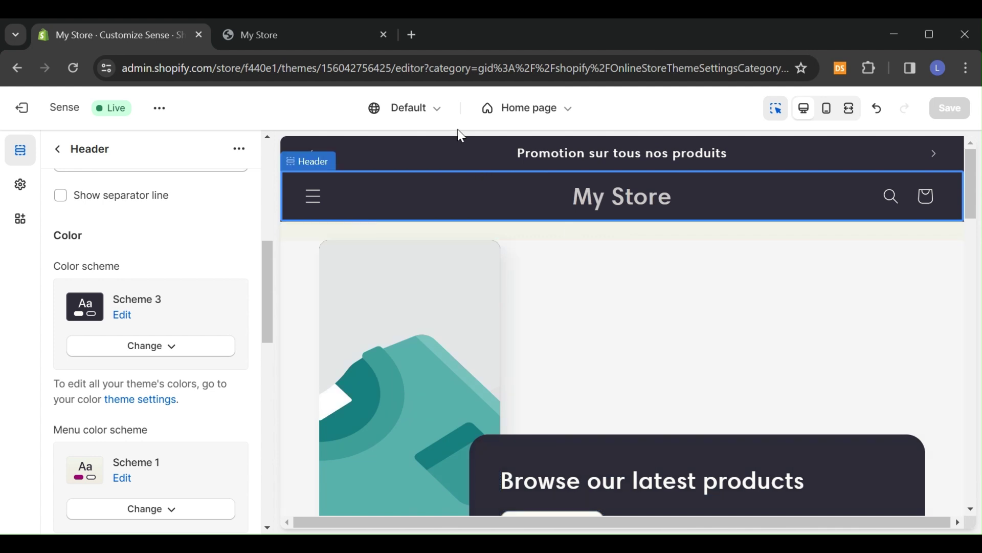
left_click(123, 323)
left_click(79, 308)
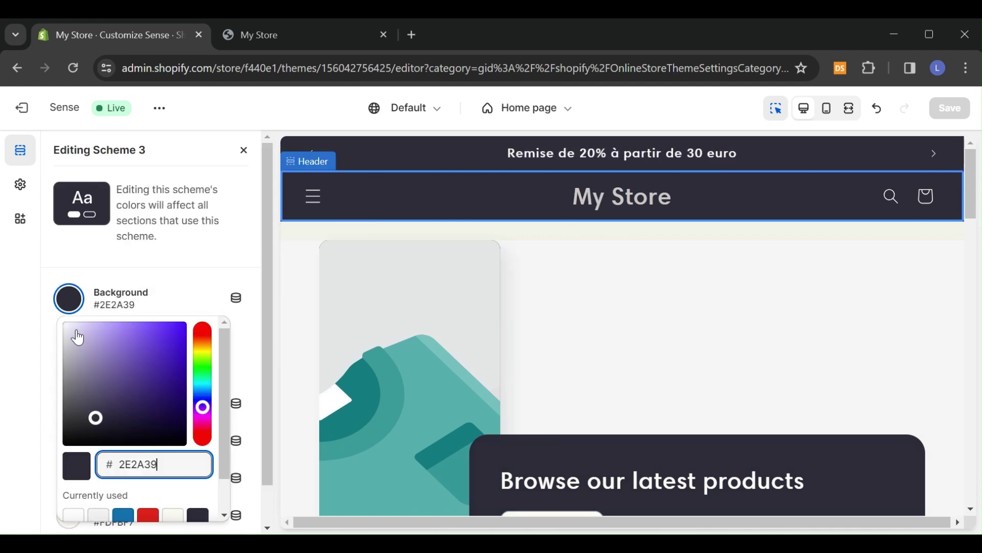
left_click(202, 352)
left_click_drag(202, 372, 210, 333)
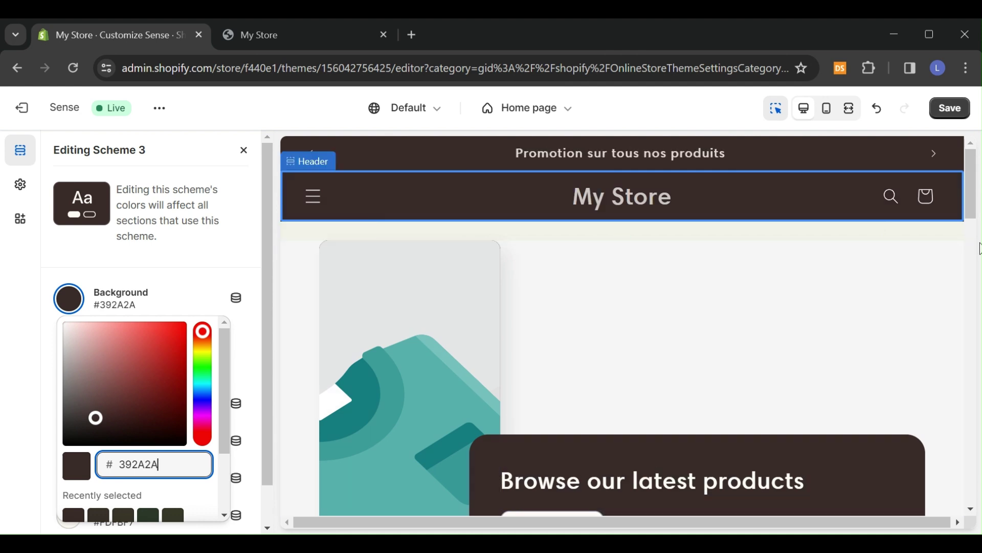
left_click(950, 108)
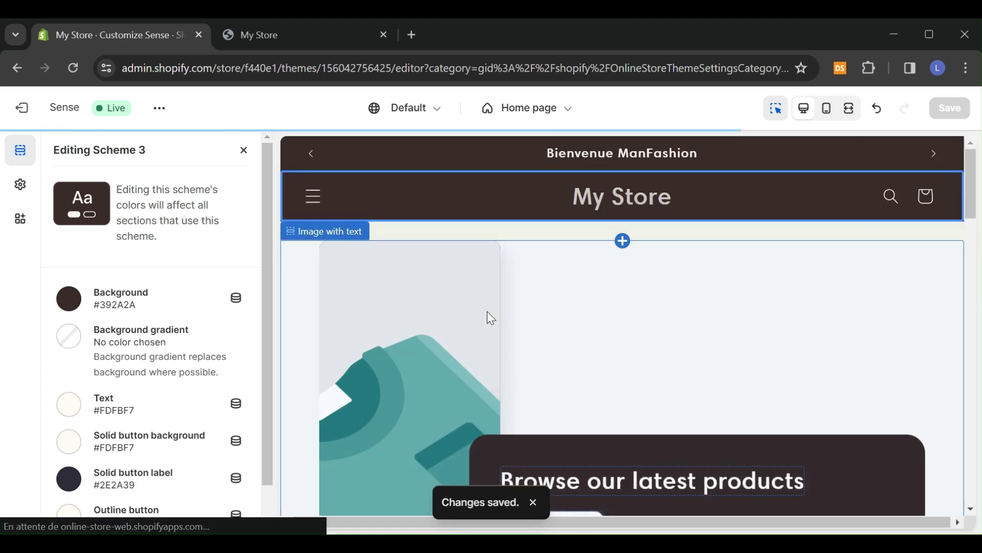
Exit the theme editor, reload the live storefront and look over its home page down to the email signup.
left_click(22, 108)
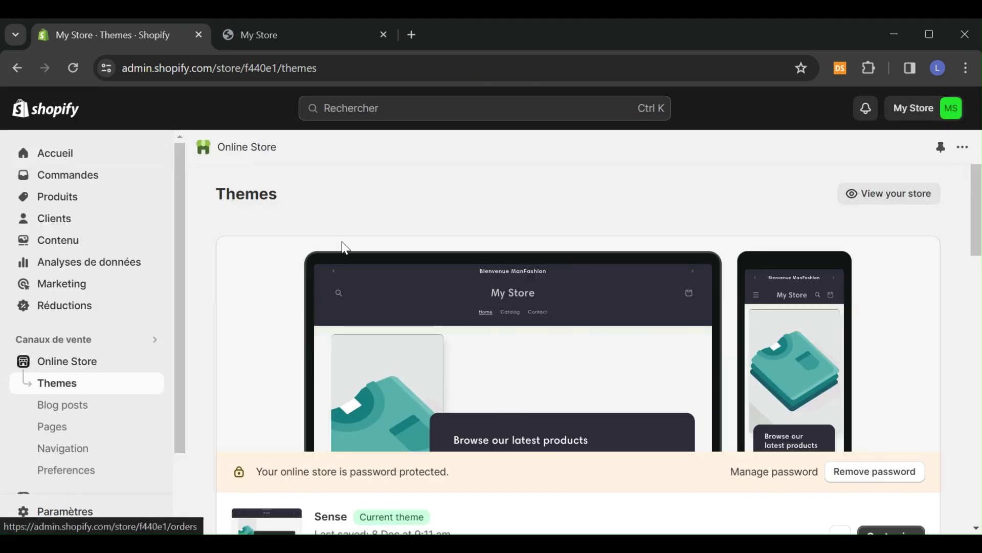
scroll(390, 278, "down", 5)
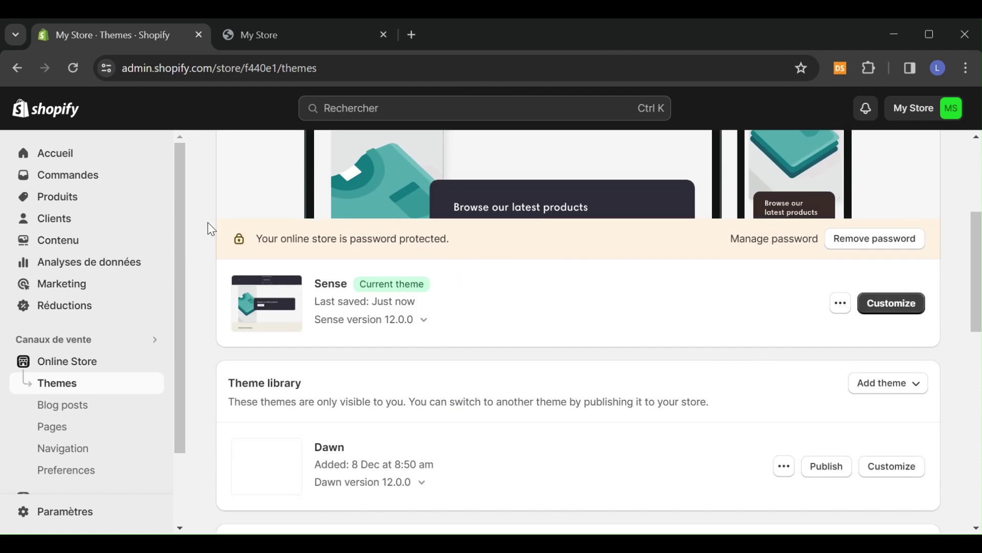
left_click(284, 34)
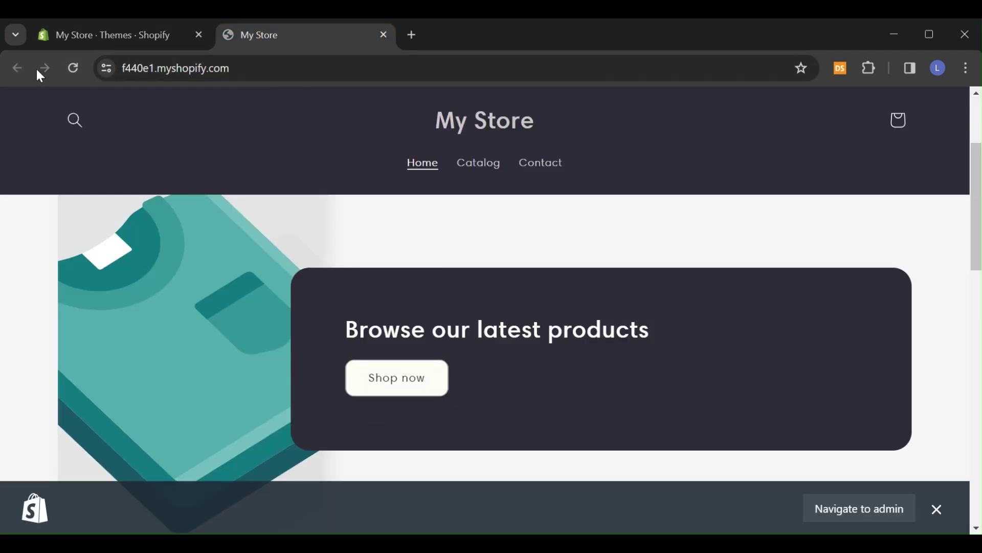
left_click(71, 69)
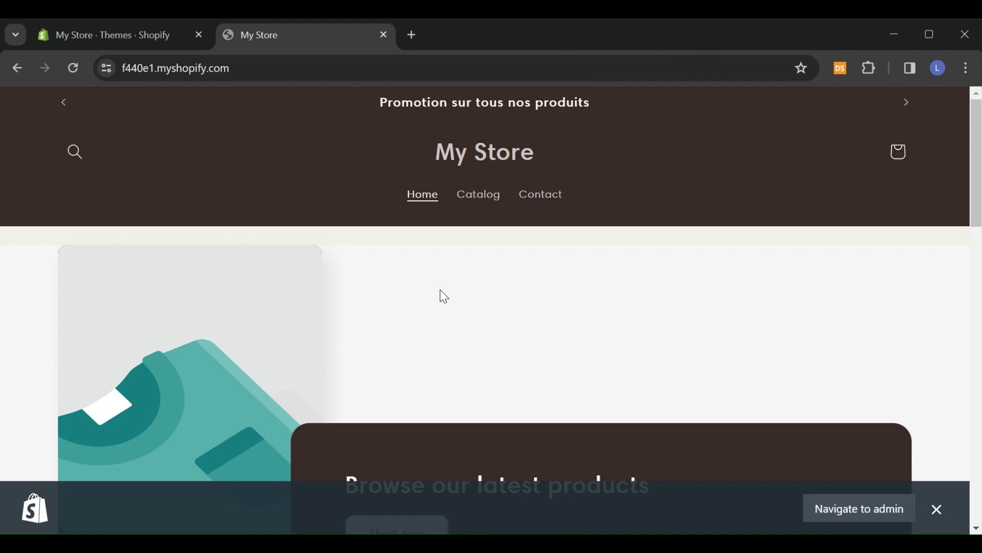
scroll(582, 212, "down", 12)
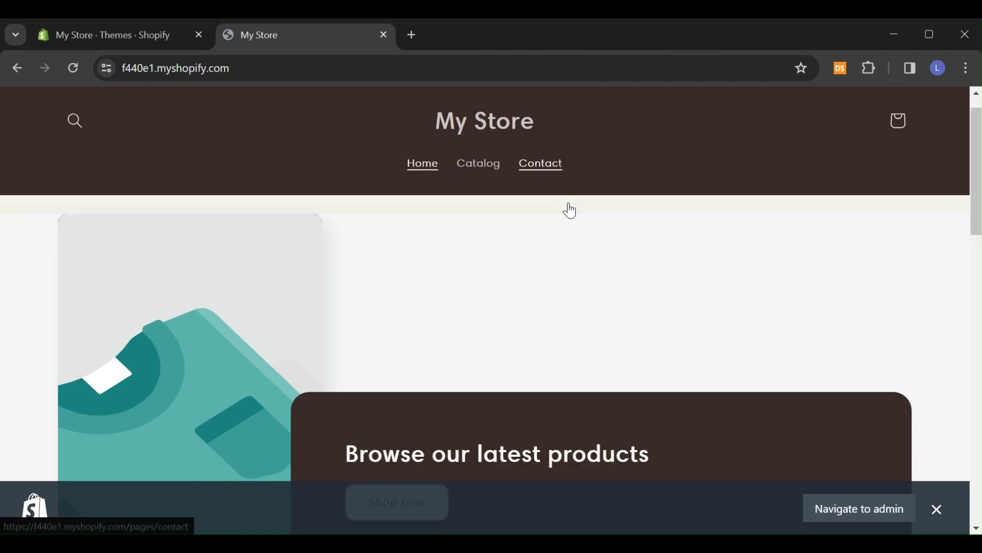
scroll(447, 217, "up", 10)
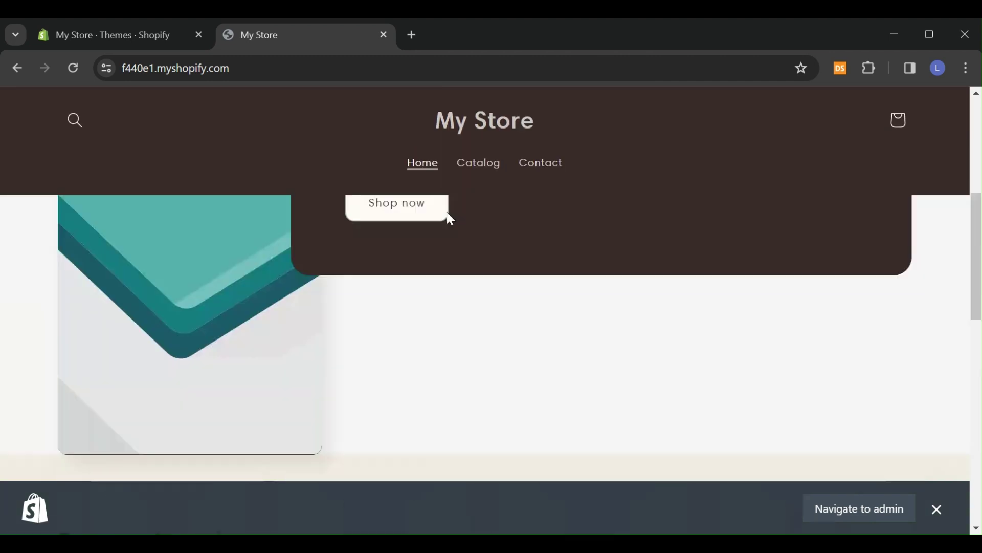
scroll(352, 245, "down", 10)
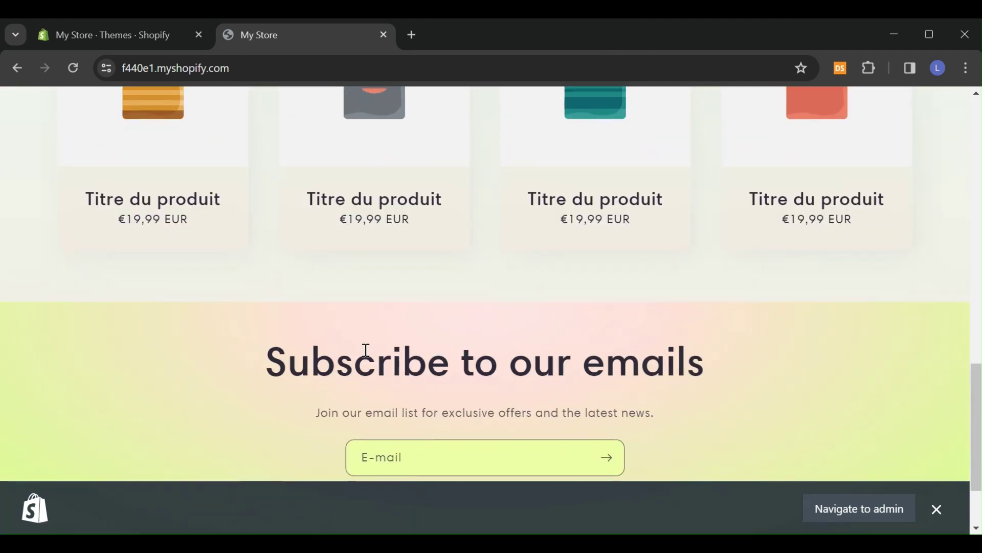